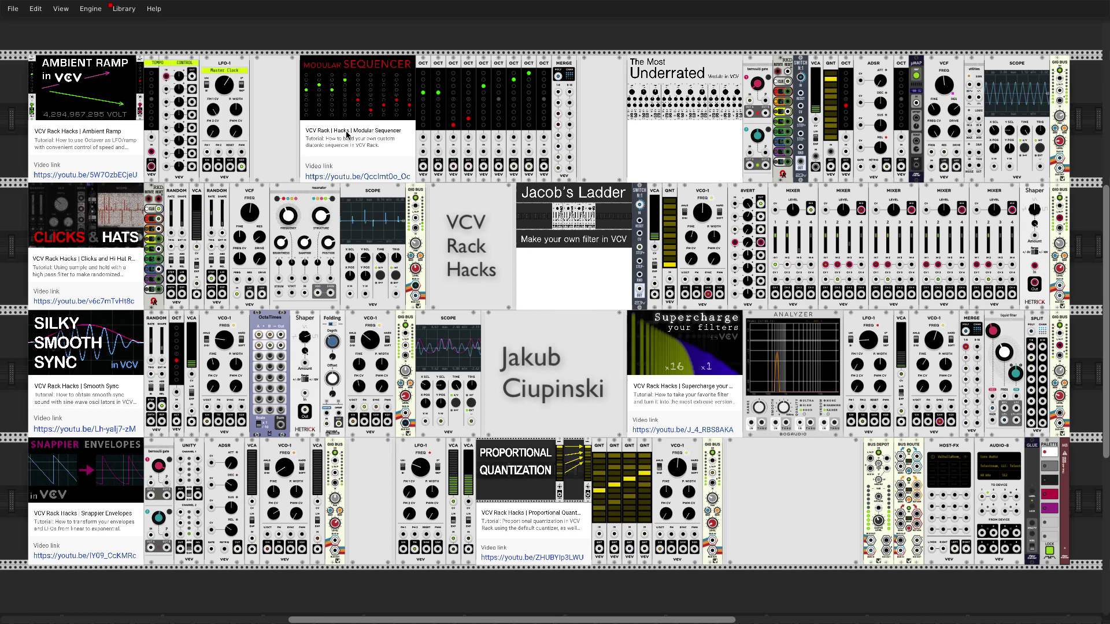
In the Jacob's Ladder section, patch an 8VERT output into the mixer's IN 2 jack
left_click(451, 250)
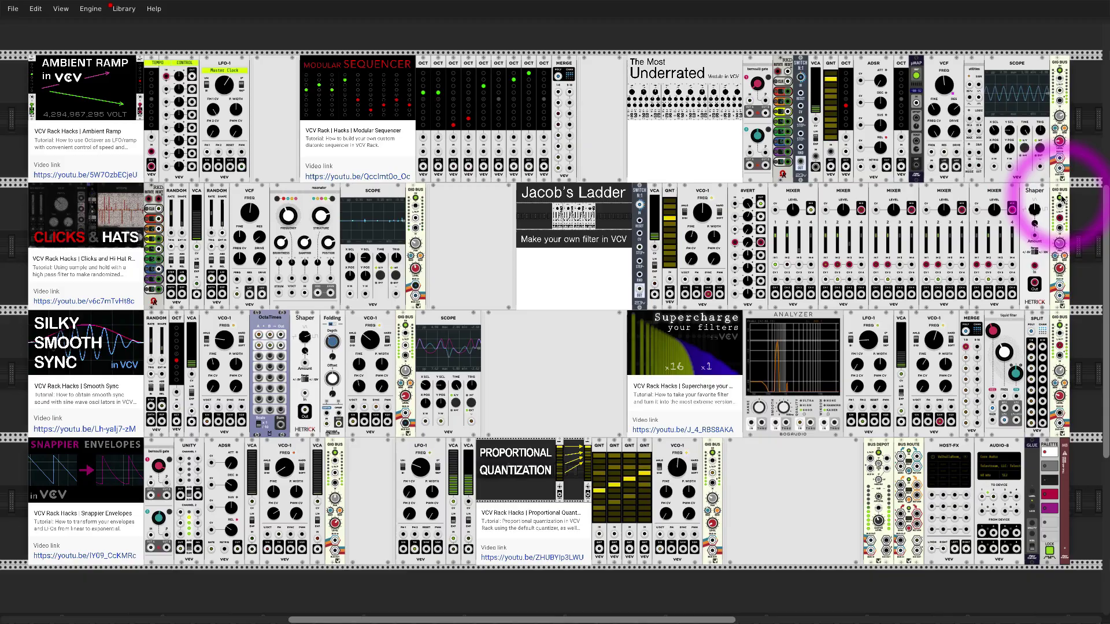
left_click_drag(1062, 200, 943, 220)
scroll(942, 220, "up", 5)
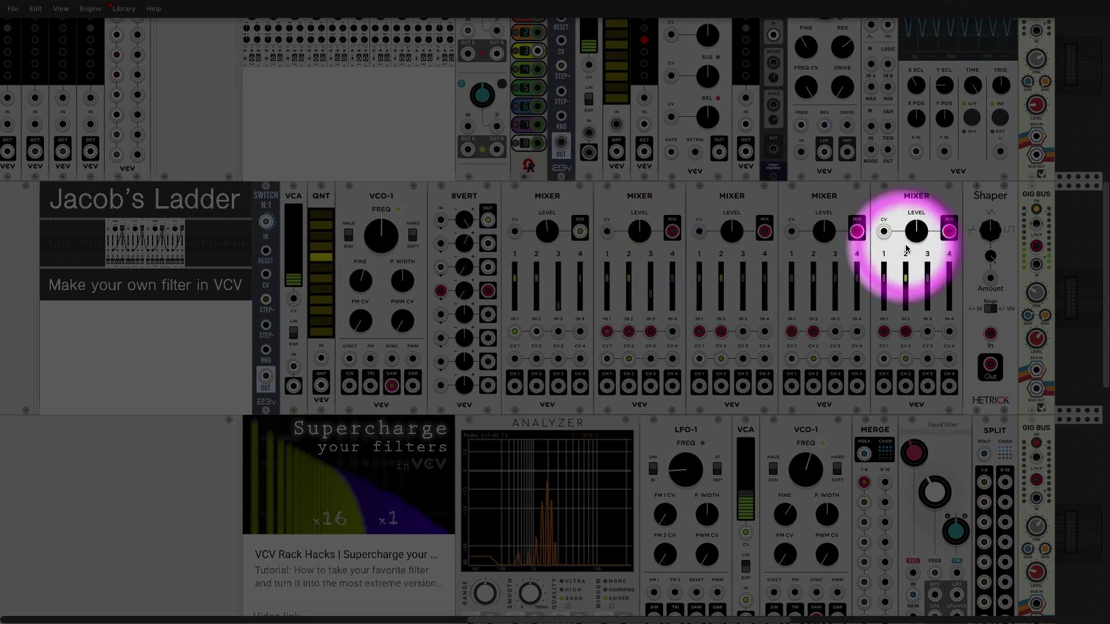
mouse_move(580, 234)
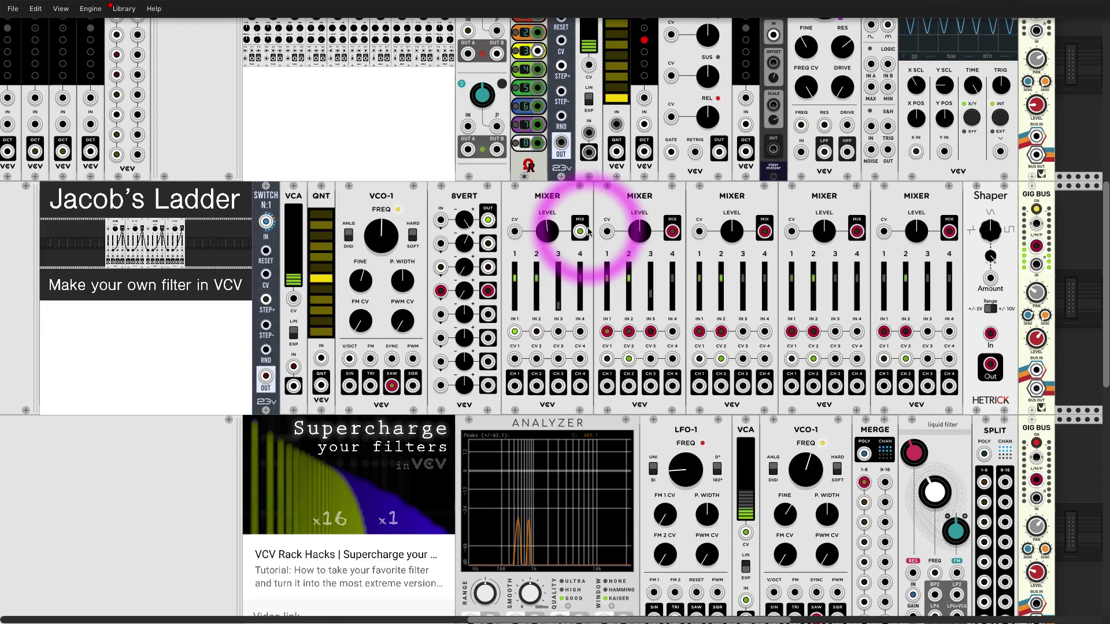
scroll(809, 222, "left", 2)
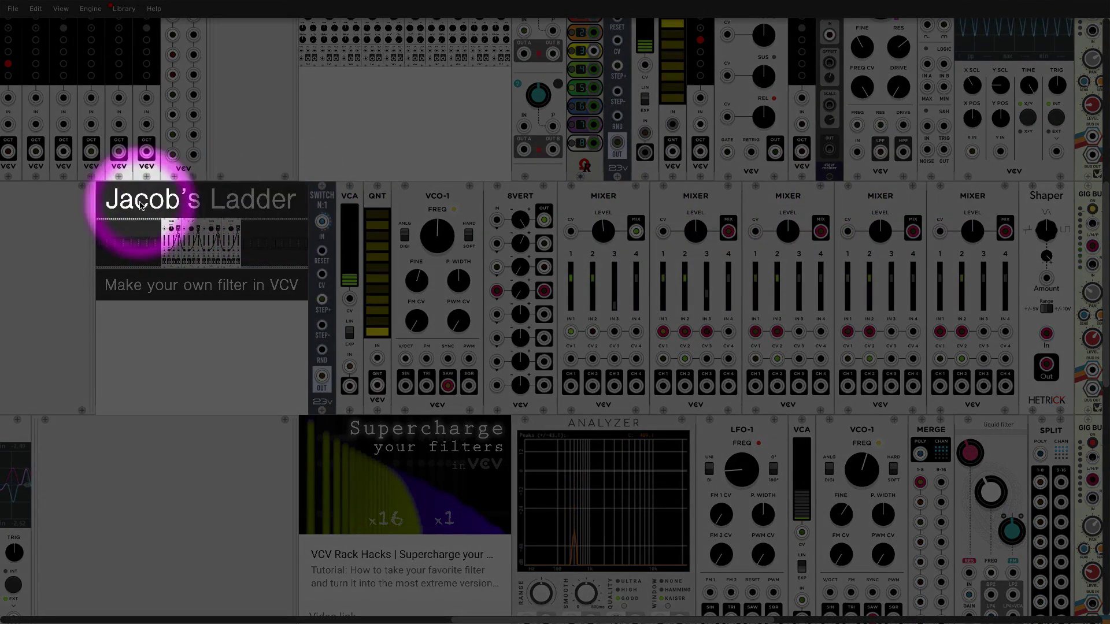
scroll(495, 236, "down", 1)
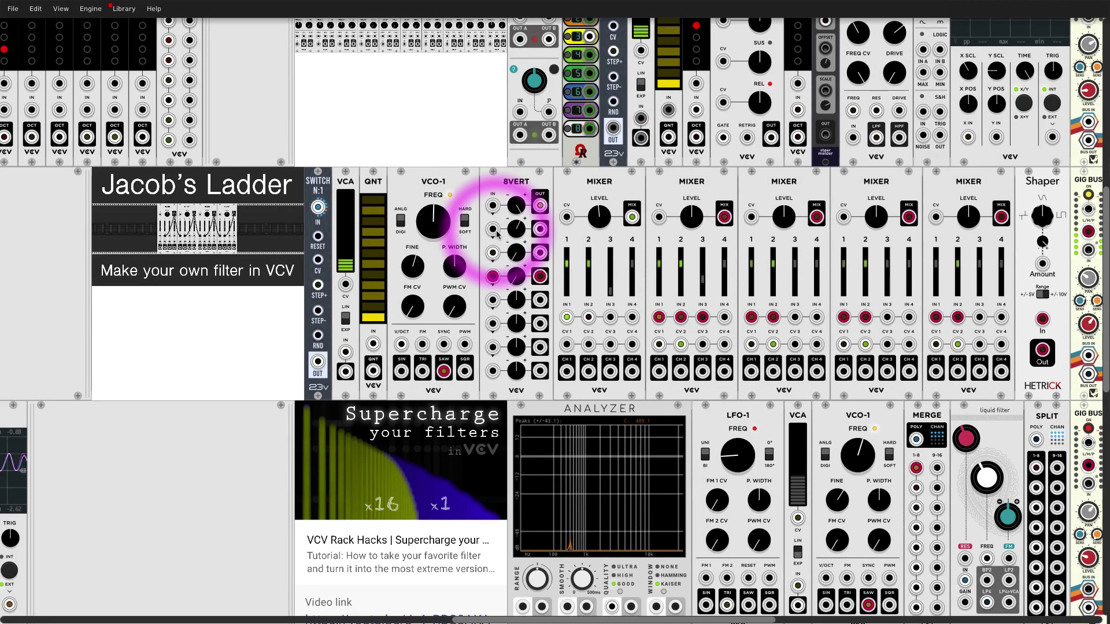
scroll(496, 233, "right", 1)
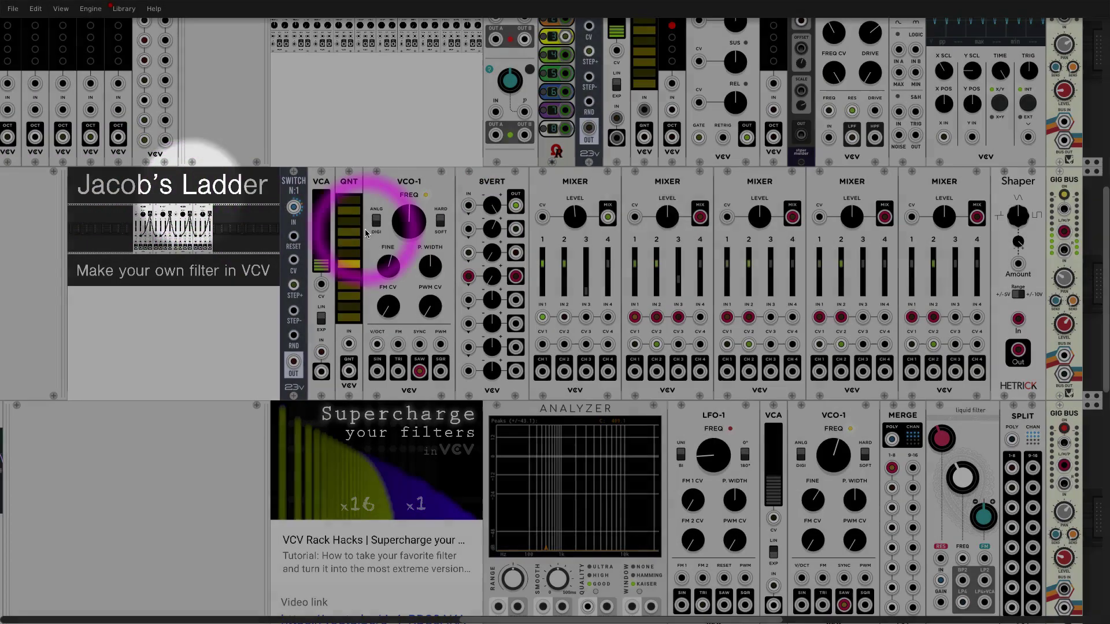
scroll(712, 248, "right", 1)
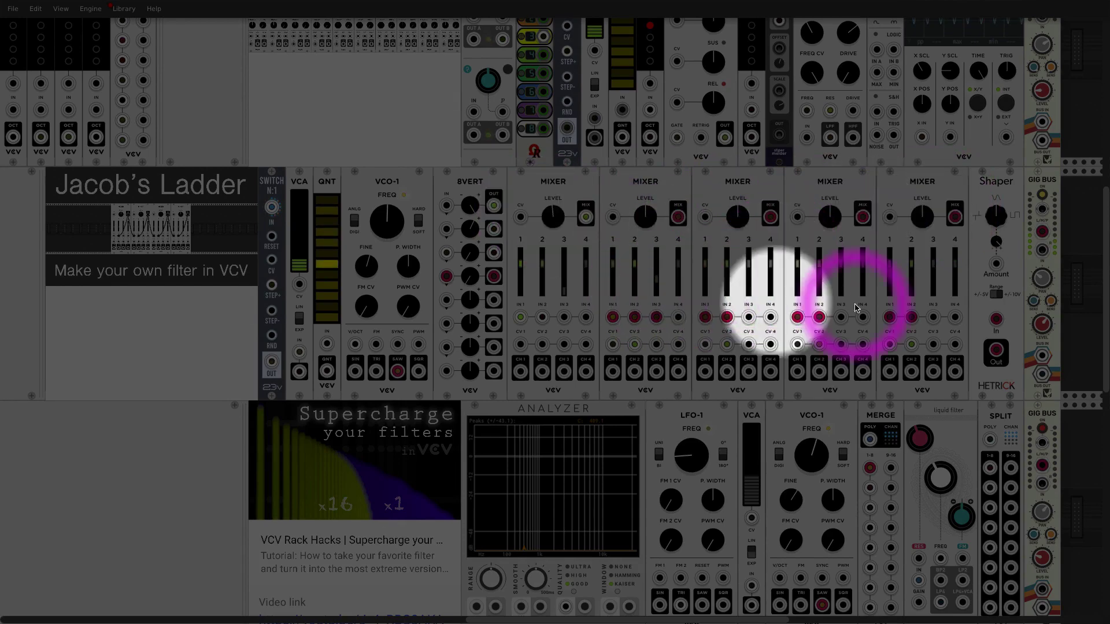
left_click_drag(955, 217, 915, 322)
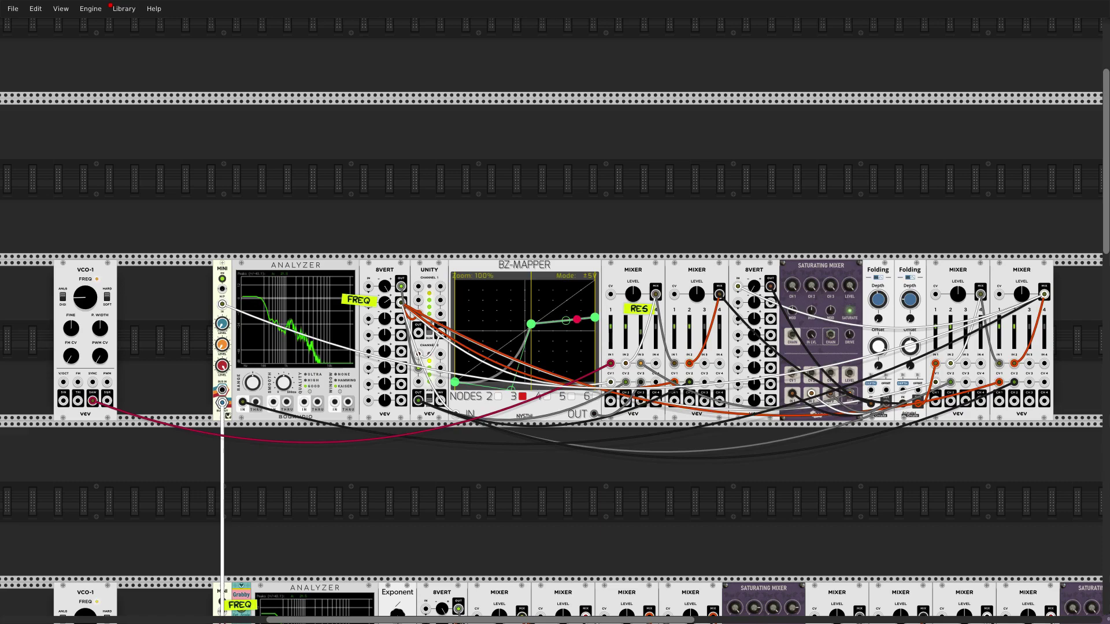
scroll(222, 616, "down", 3)
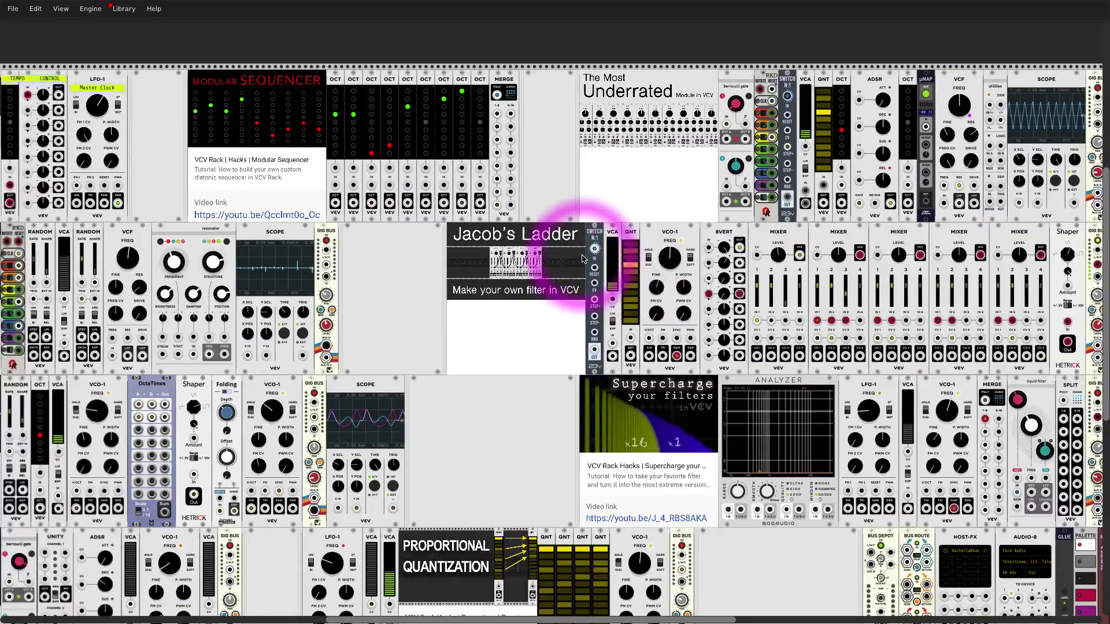
Raise the notes on the first and second OCT steps and change the last step's note
scroll(578, 248, "left", 3)
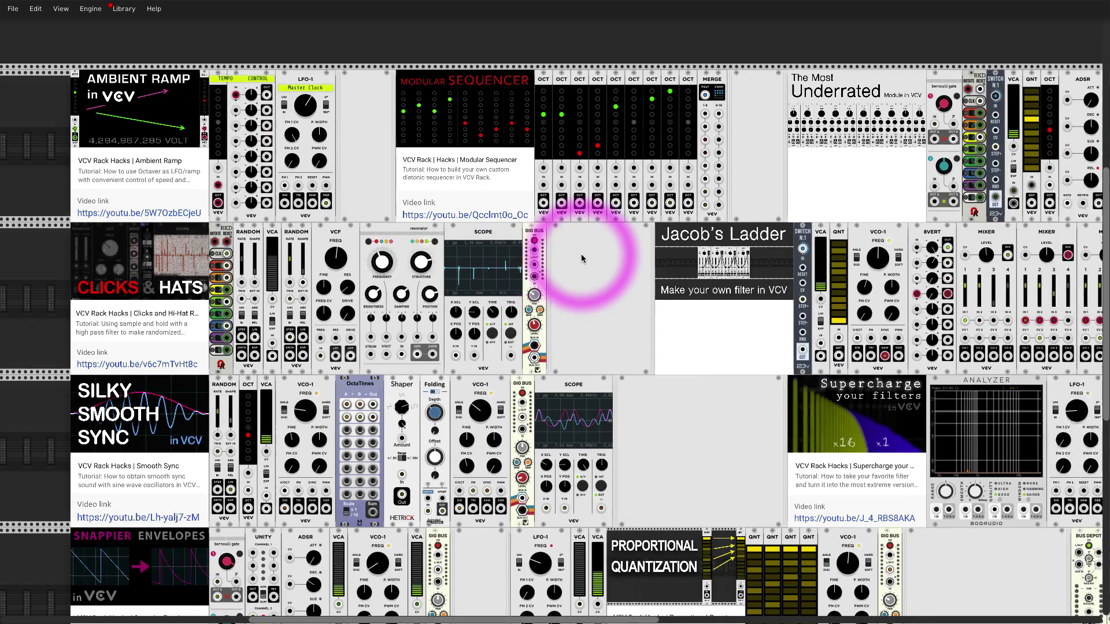
scroll(578, 254, "up", 3)
scroll(463, 254, "up", 5)
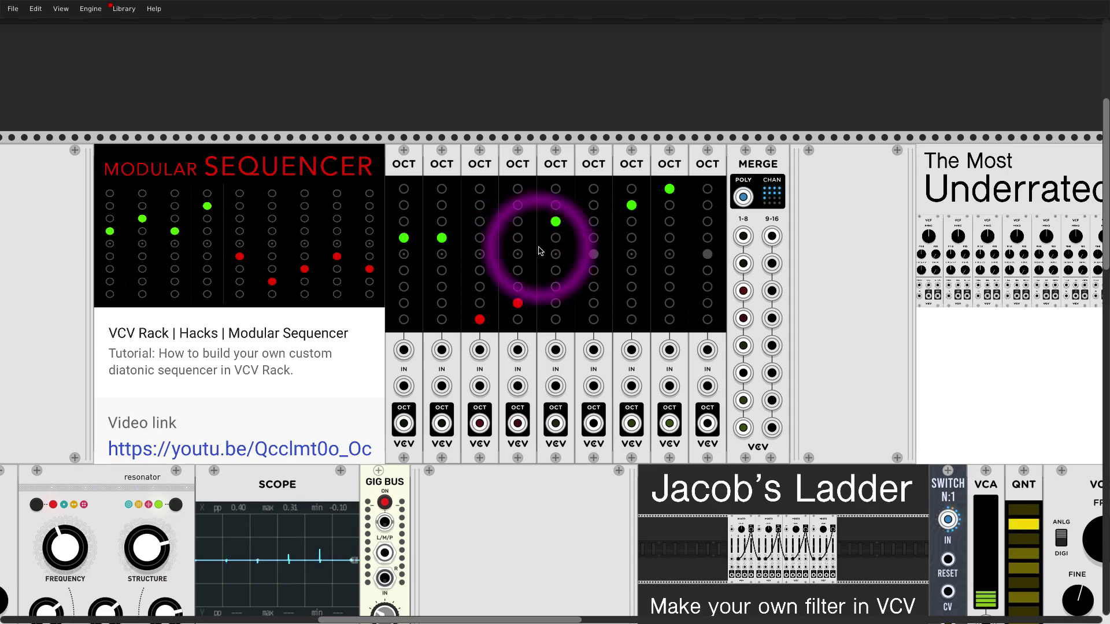
scroll(751, 358, "down", 5)
scroll(751, 358, "right", 1)
scroll(742, 356, "up", 4)
scroll(741, 357, "left", 4)
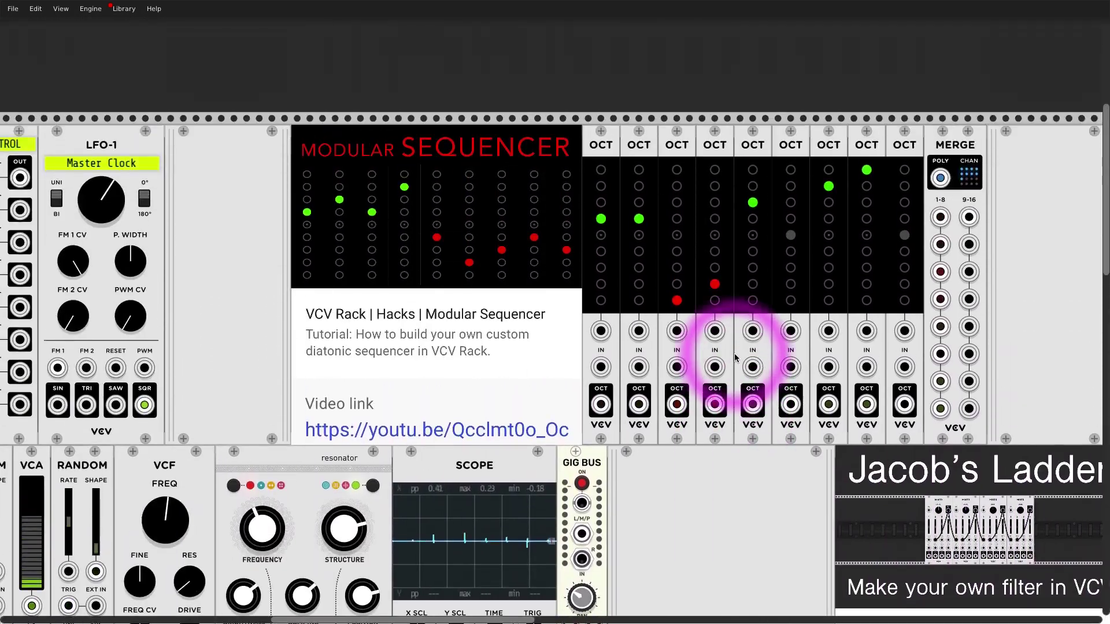
scroll(734, 364, "right", 3)
scroll(530, 248, "right", 2)
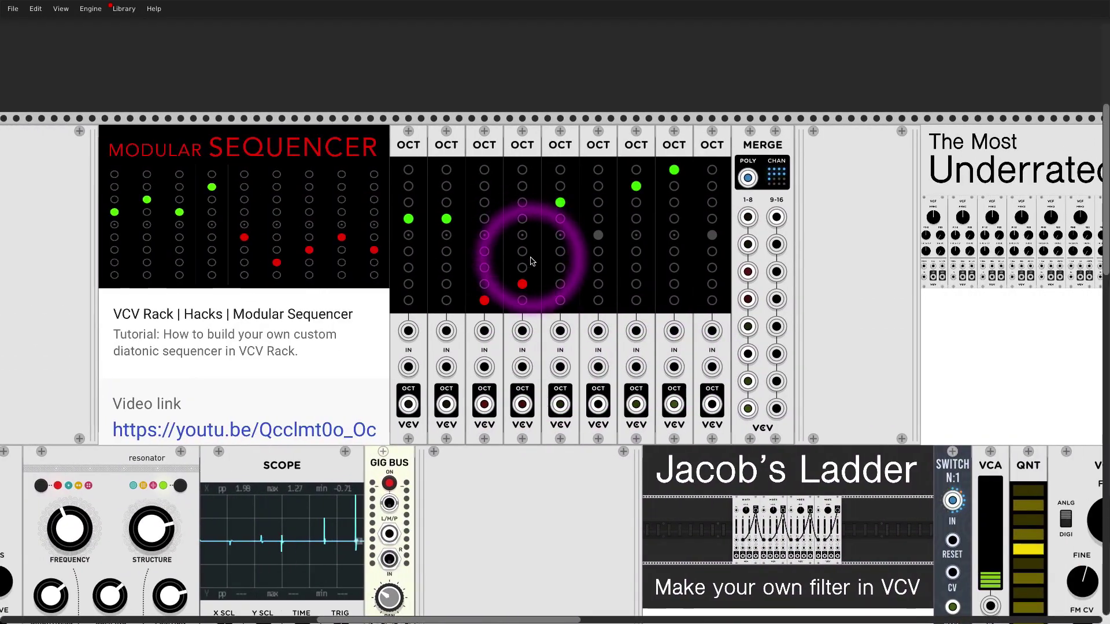
left_click(412, 171)
left_click(446, 186)
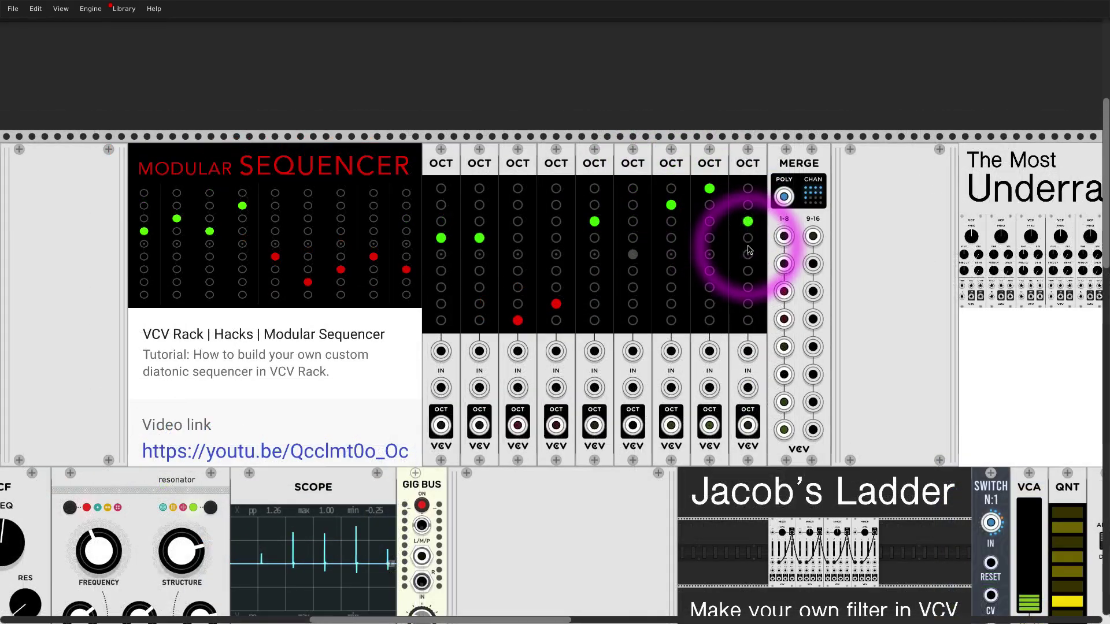
left_click(748, 254)
scroll(718, 253, "right", 1)
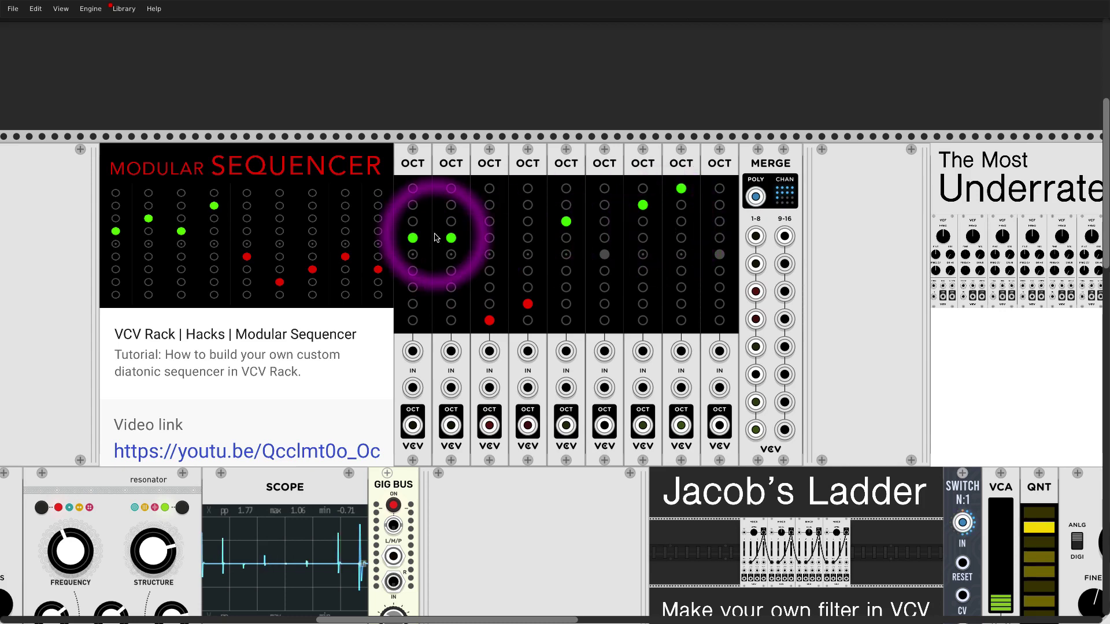
Delete the extra OCT steps and duplicate the remaining OCT eight times up to MERGE
key("Delete")
key("Delete")
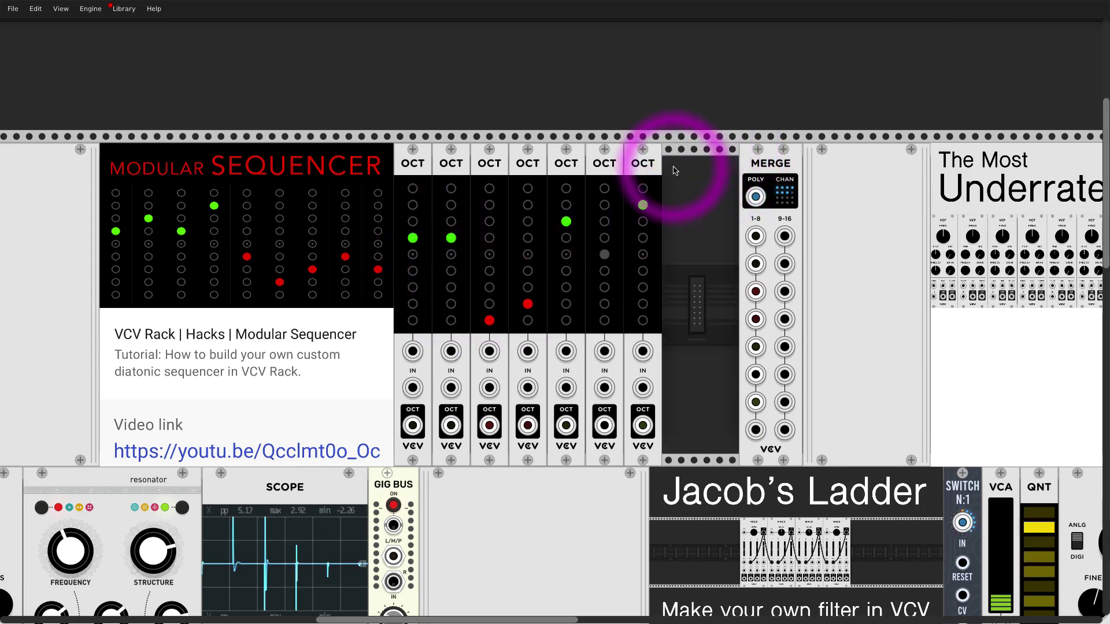
key("Delete")
key("Delete")
key("Delete")
key("Delete")
key("Delete")
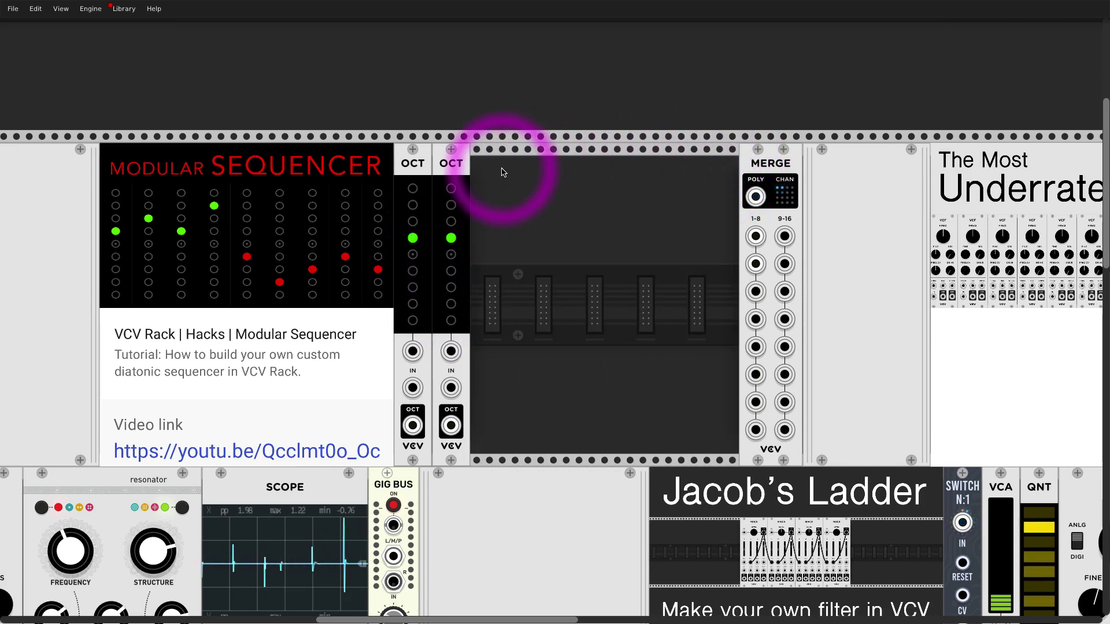
key("Delete")
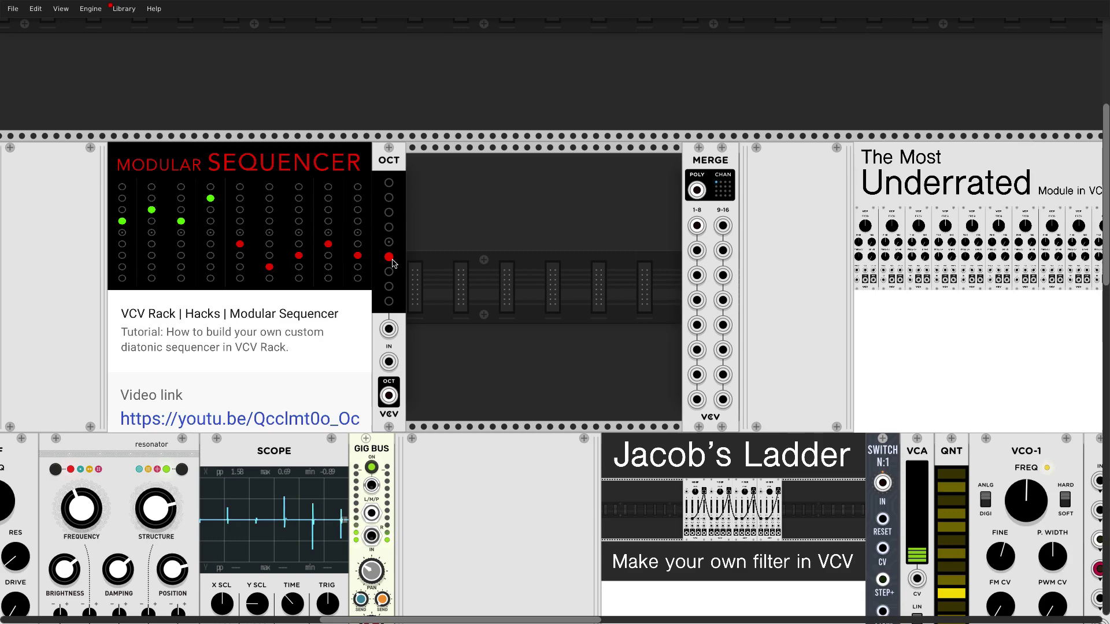
key("ctrl+d")
key("ctrl+d")
key("ctrl+d")
key("ctrl+d")
key("ctrl+d")
key("ctrl+d")
key("ctrl+d")
key("ctrl+d")
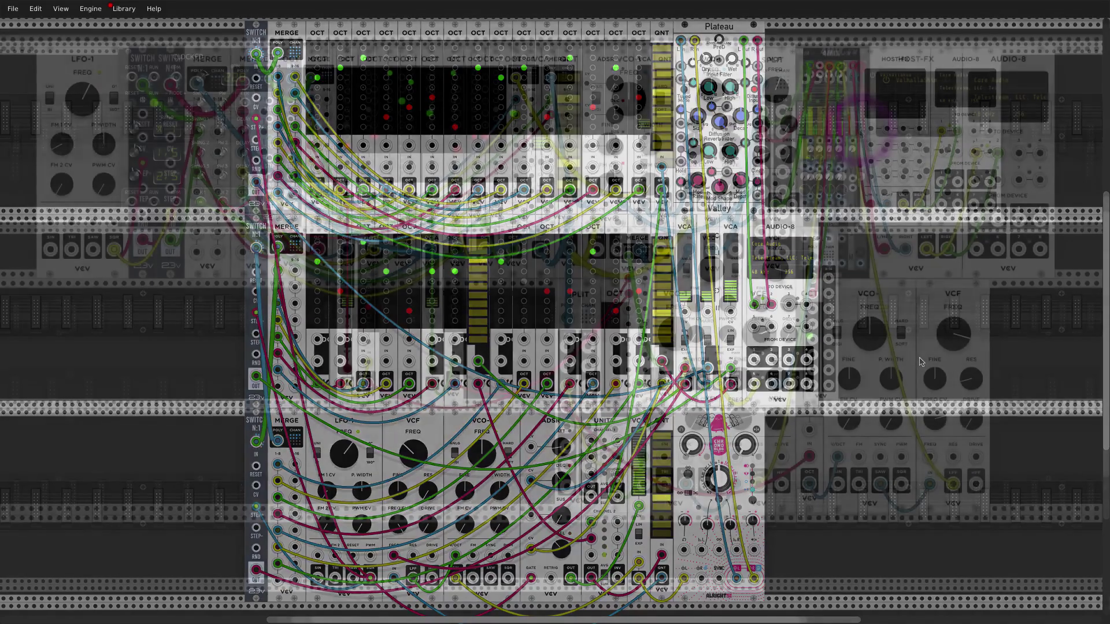
left_click(292, 150)
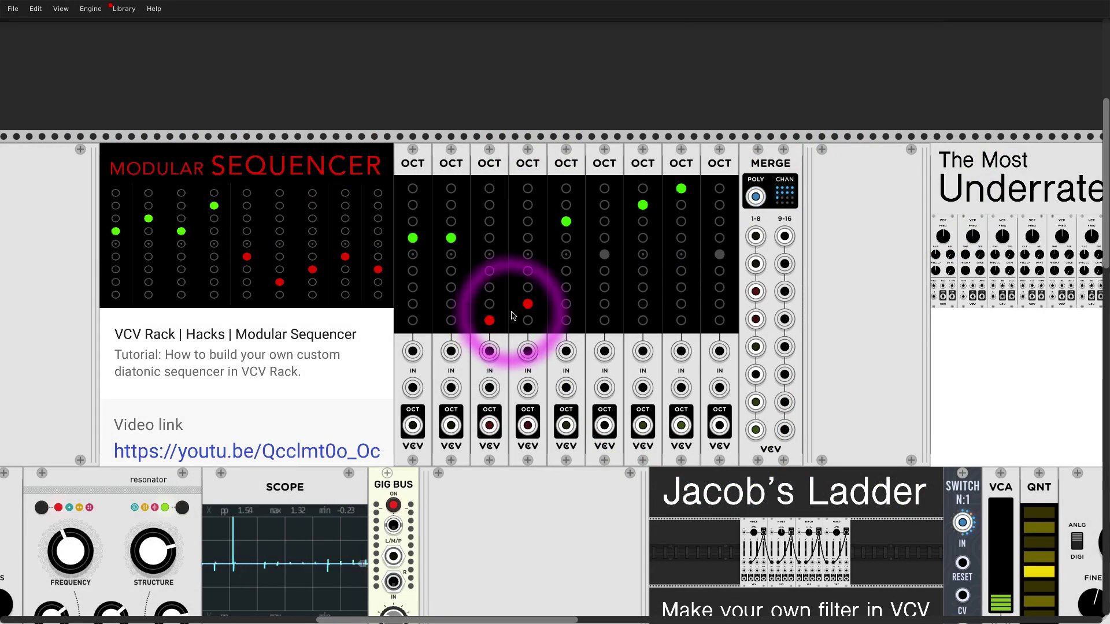
scroll(572, 318, "down", 2)
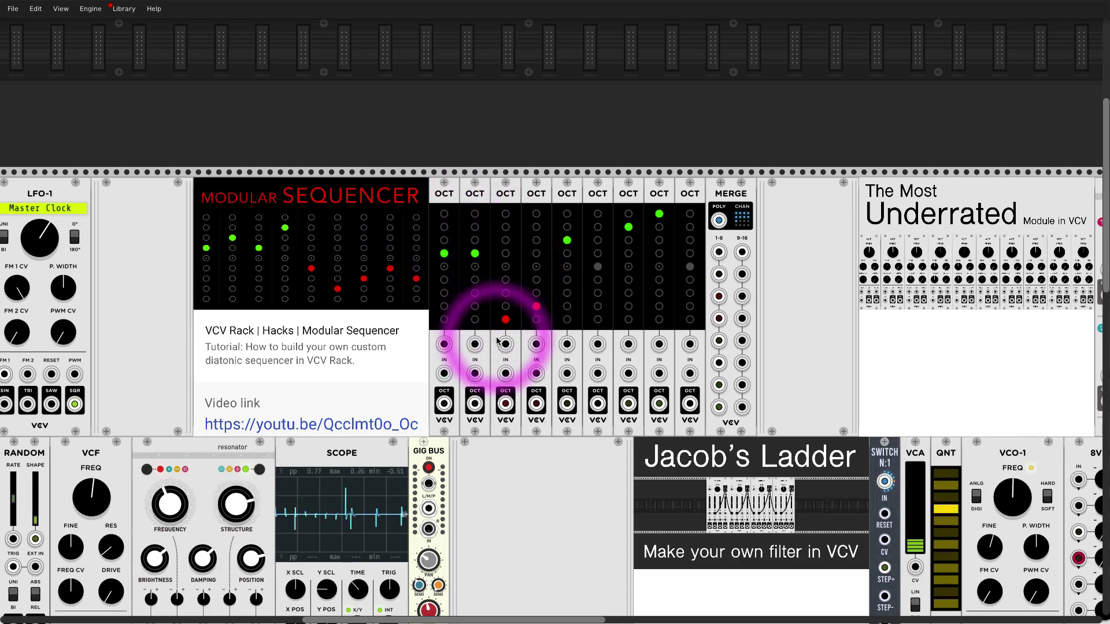
scroll(602, 315, "down", 1)
scroll(602, 315, "down", 2)
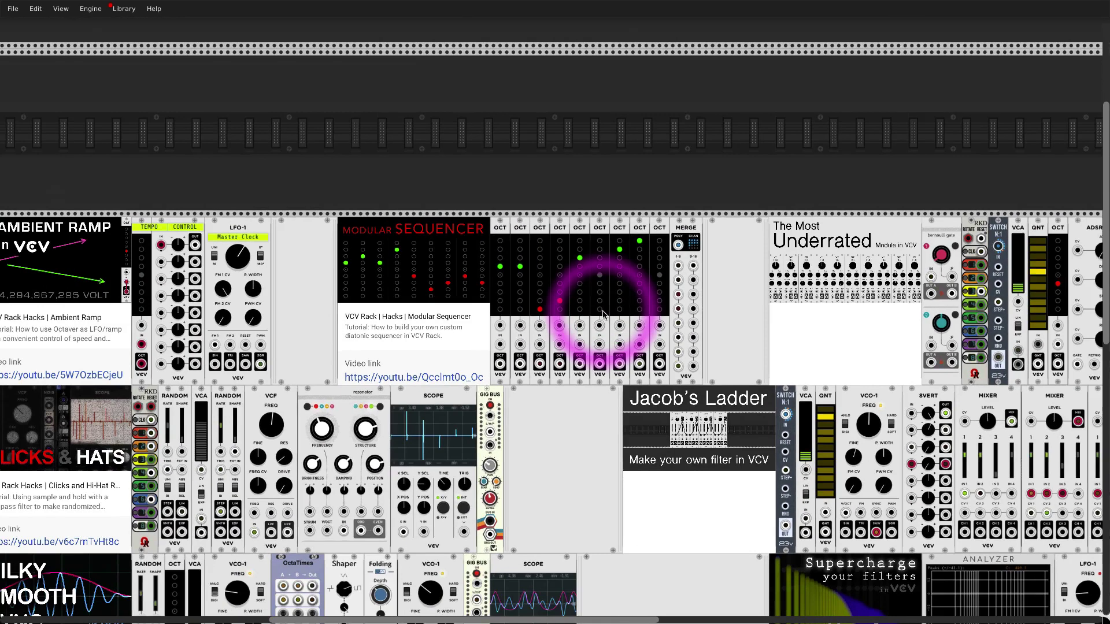
scroll(570, 311, "up", 1)
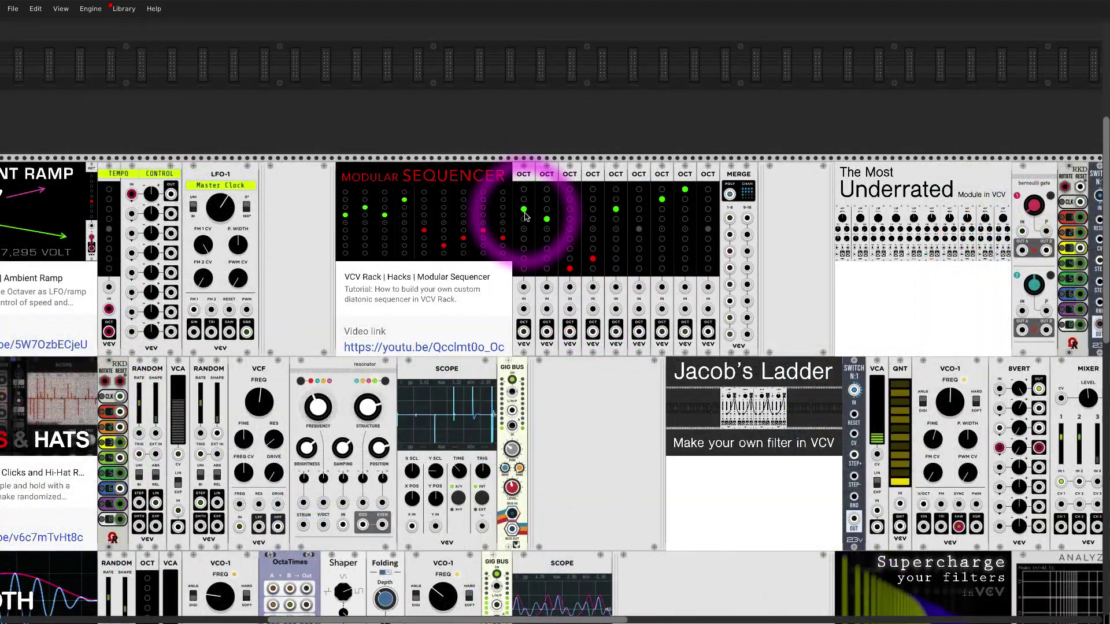
scroll(520, 306, "down", 2)
scroll(618, 349, "down", 1)
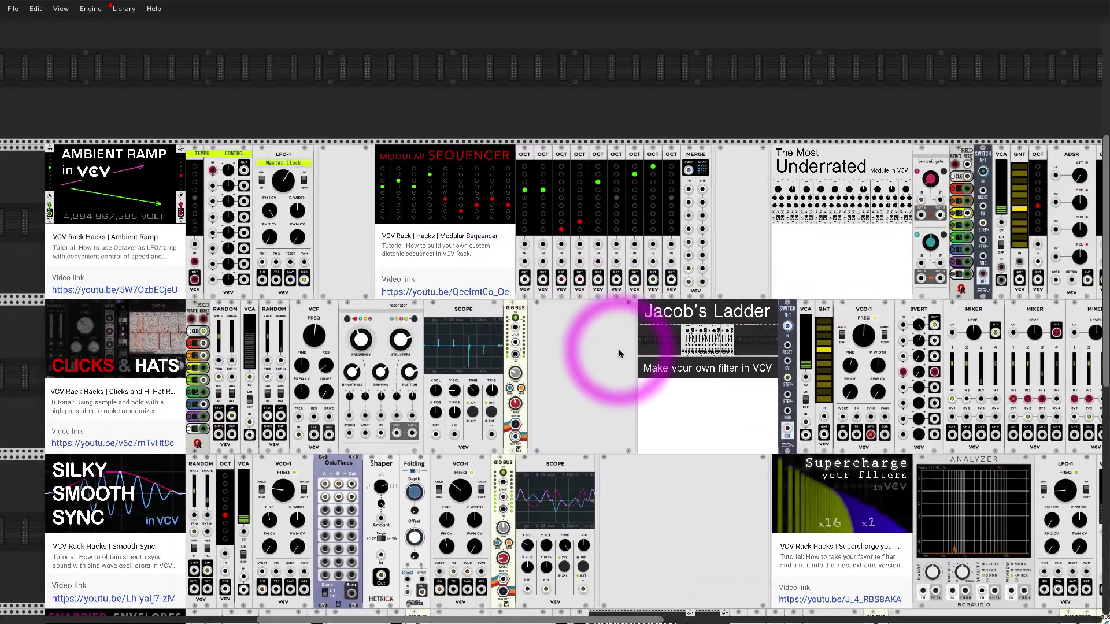
scroll(618, 349, "up", 3)
scroll(618, 349, "up", 1)
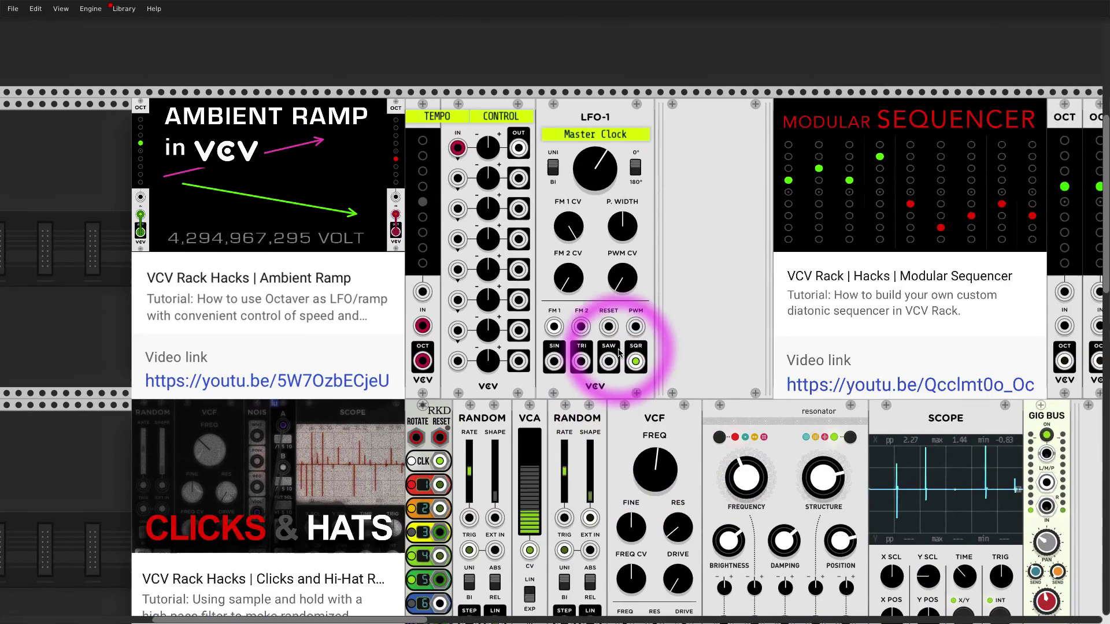
scroll(610, 301, "up", 2)
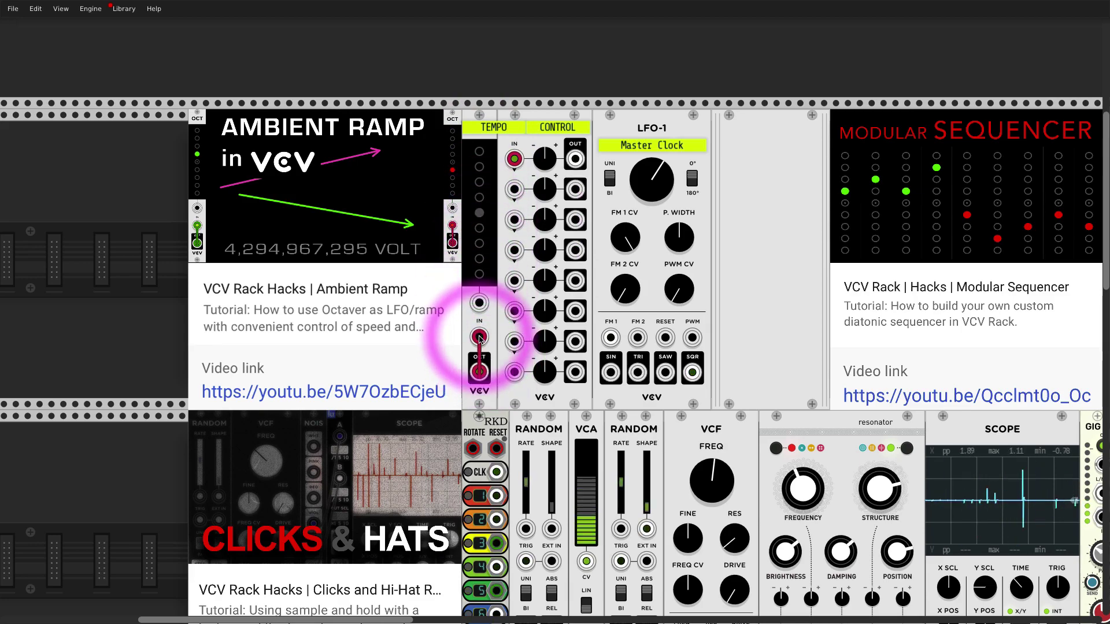
scroll(447, 237, "down", 3)
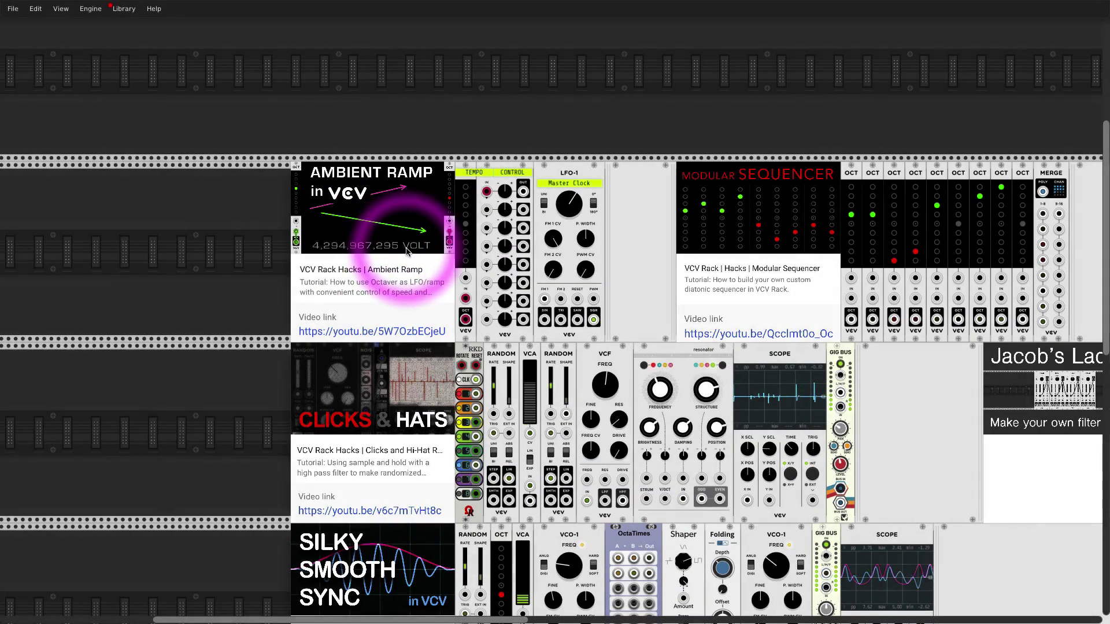
scroll(439, 272, "down", 2)
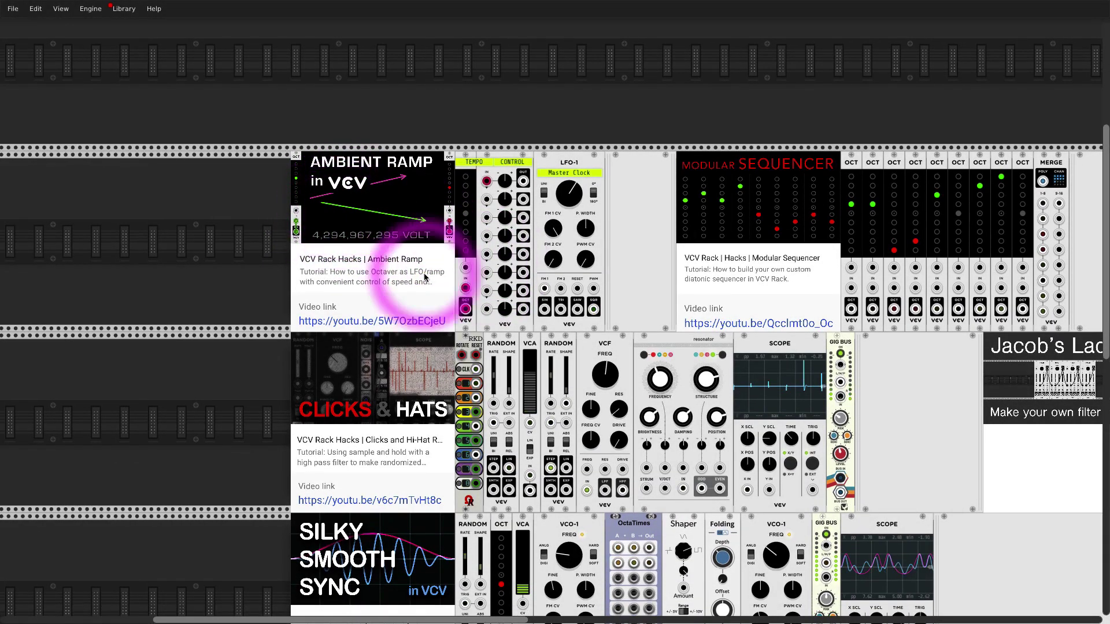
scroll(482, 321, "down", 2)
Pan and zoom out to view the top rows from Ambient Ramp to Silky Smooth Sync
scroll(474, 323, "right", 10)
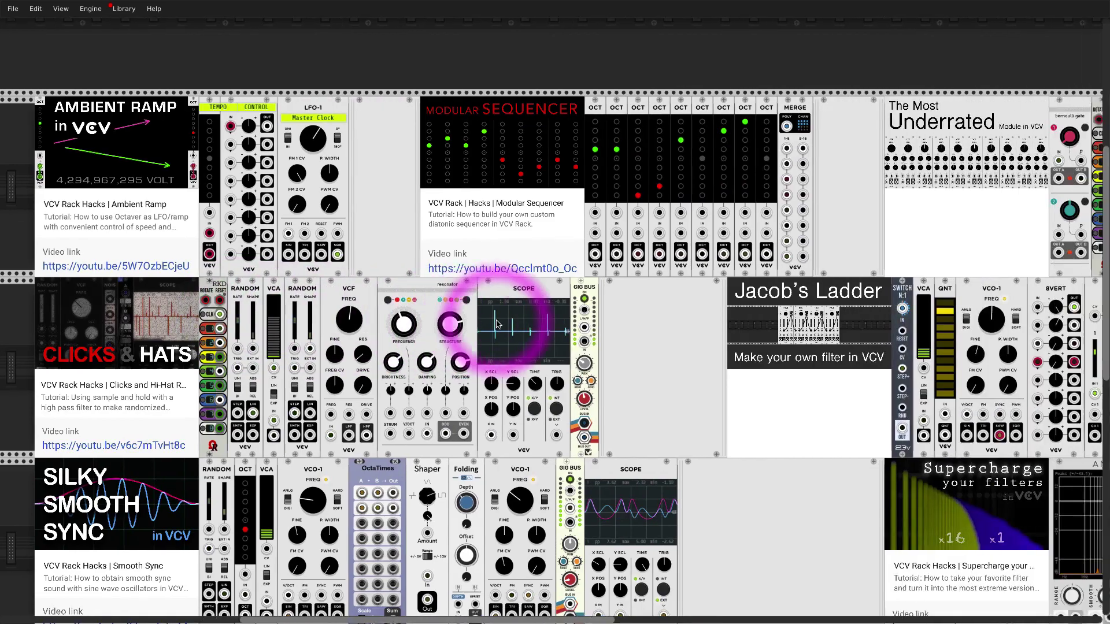
scroll(496, 324, "right", 3)
scroll(496, 321, "up", 3)
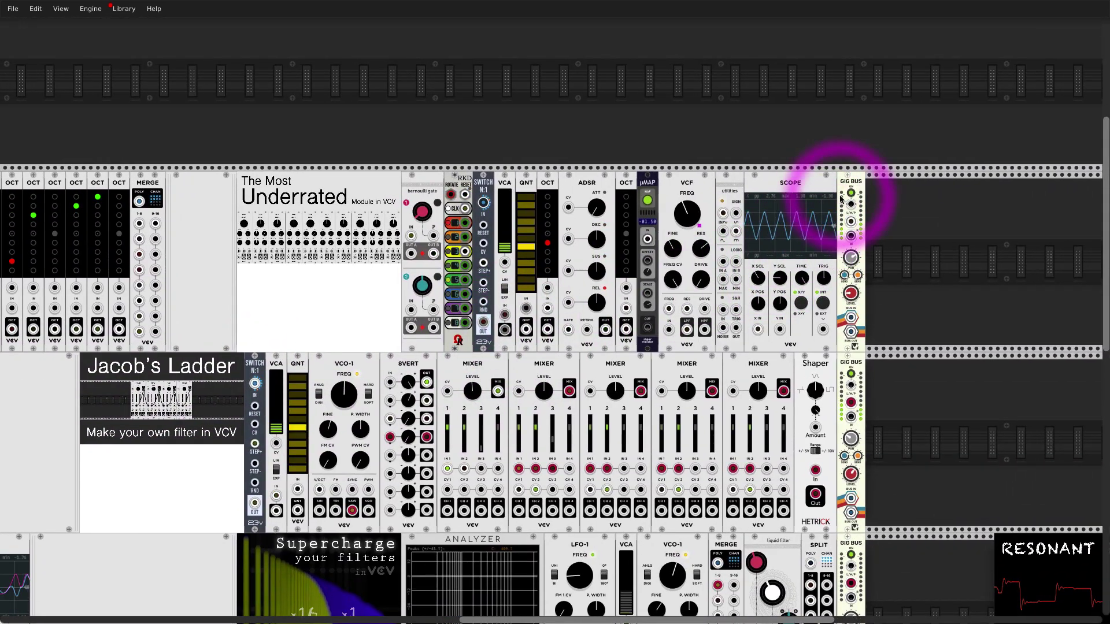
scroll(709, 230, "up", 5)
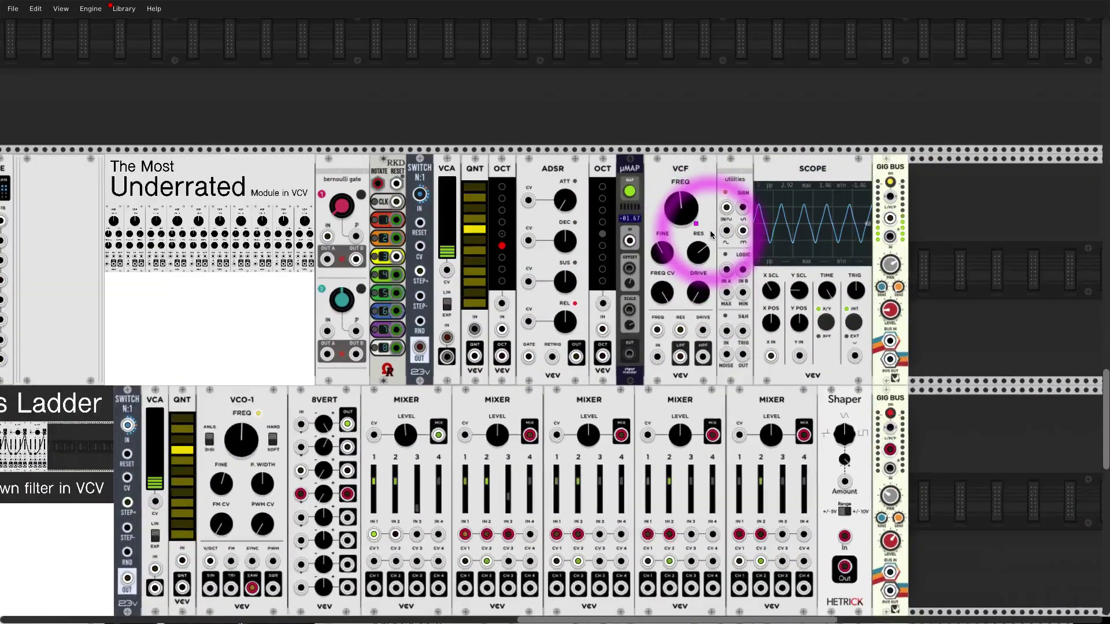
scroll(710, 230, "right", 3)
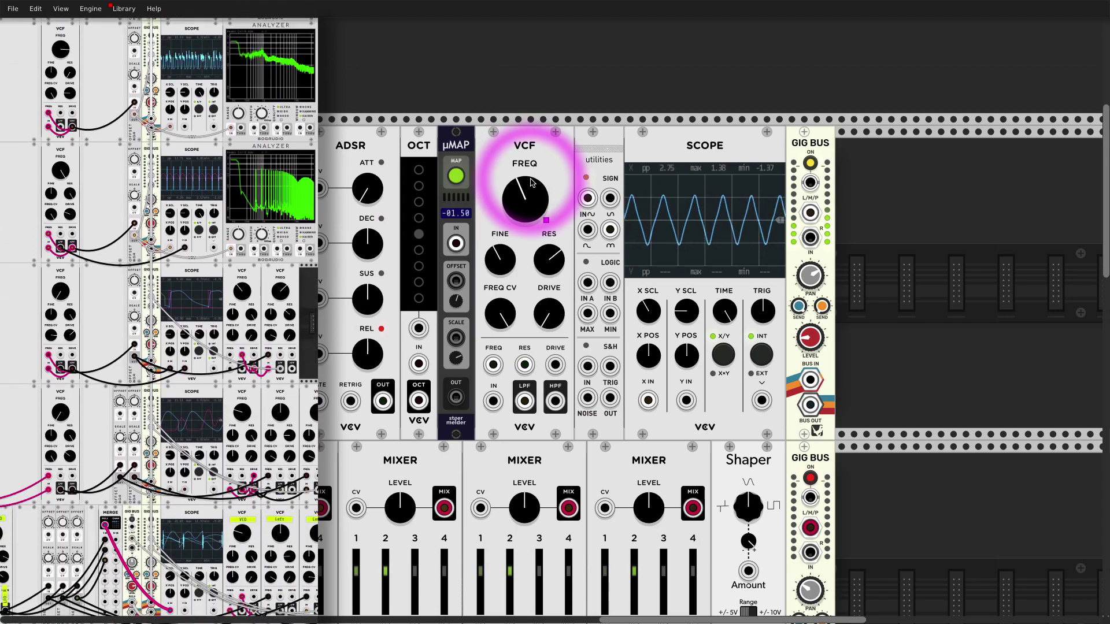
scroll(528, 185, "left", 10)
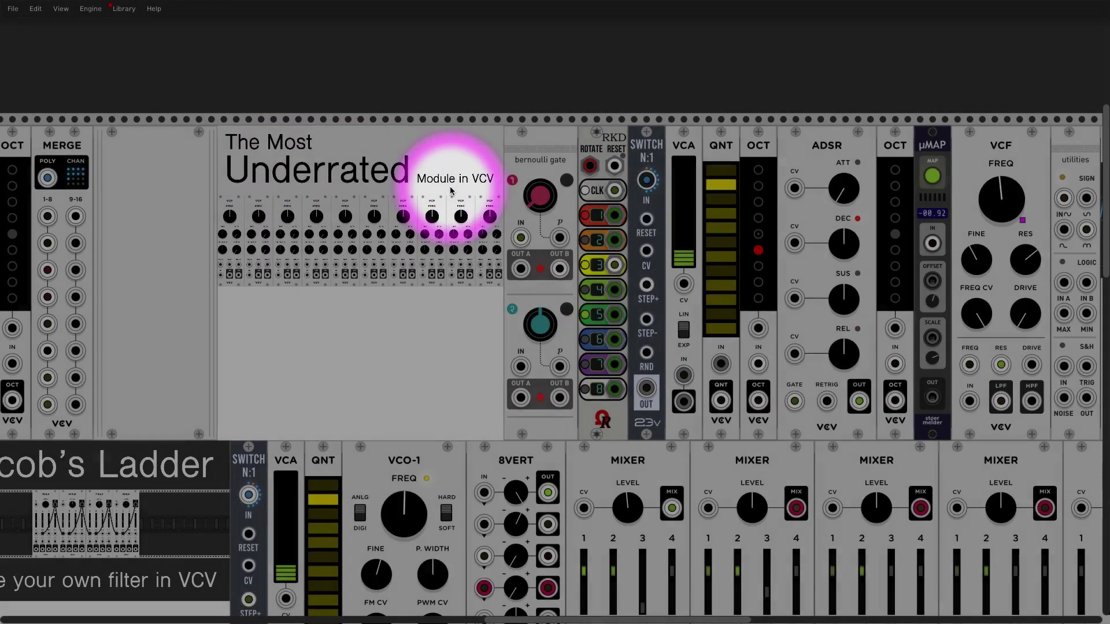
scroll(445, 189, "right", 2)
scroll(442, 188, "right", 12)
scroll(451, 177, "left", 5)
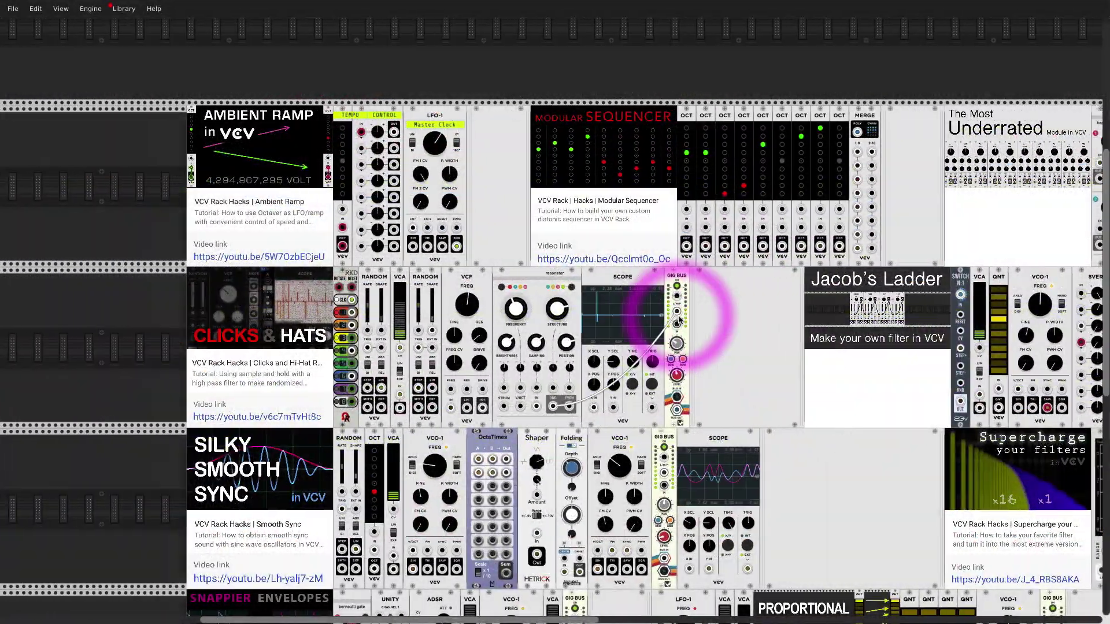
In Clicks & Hats, patch RANDOM STEP into the VCF input, then undo that cable
scroll(653, 311, "left", 5)
scroll(625, 312, "up", 5)
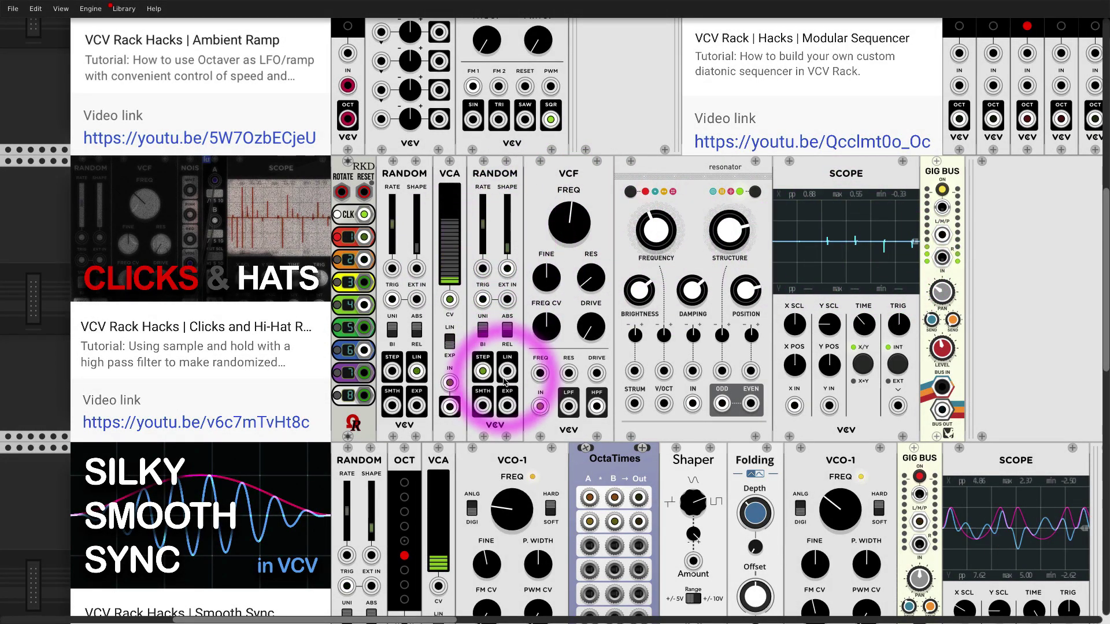
left_click_drag(541, 406, 484, 377)
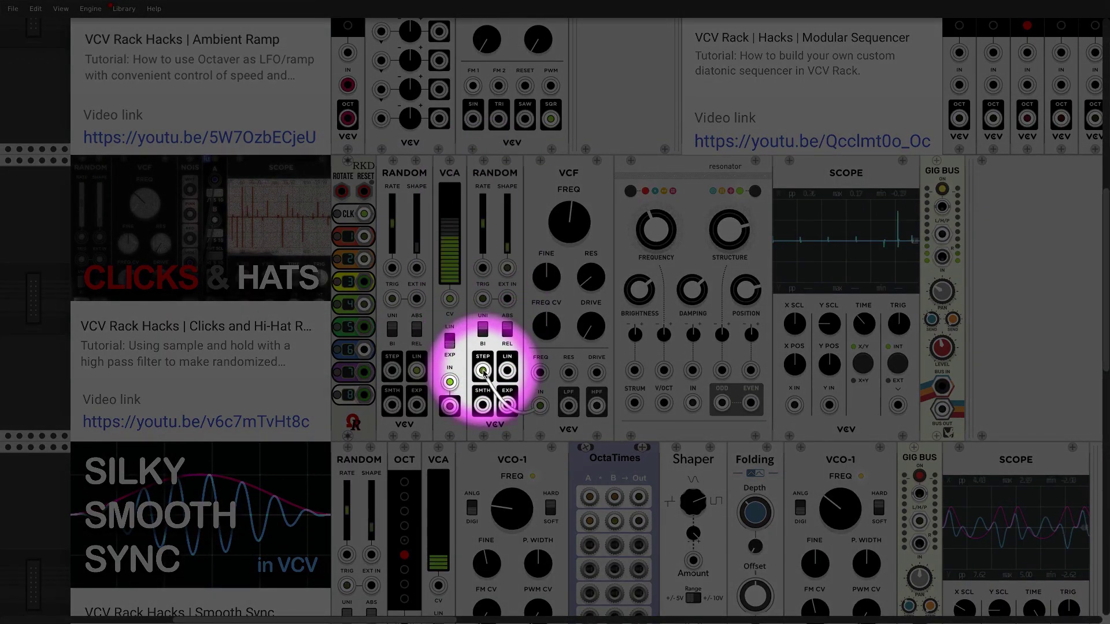
key("ctrl+z")
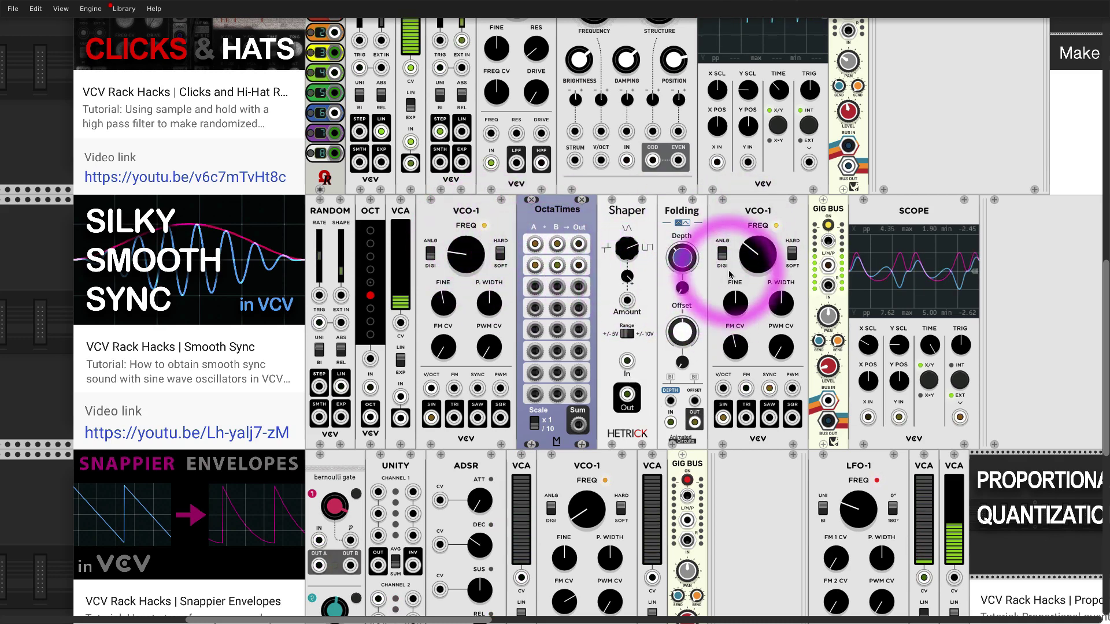
Retune both VCO-1 FREQ knobs and adjust the Shaper's wave-shaping amount
left_click_drag(757, 254, 757, 243)
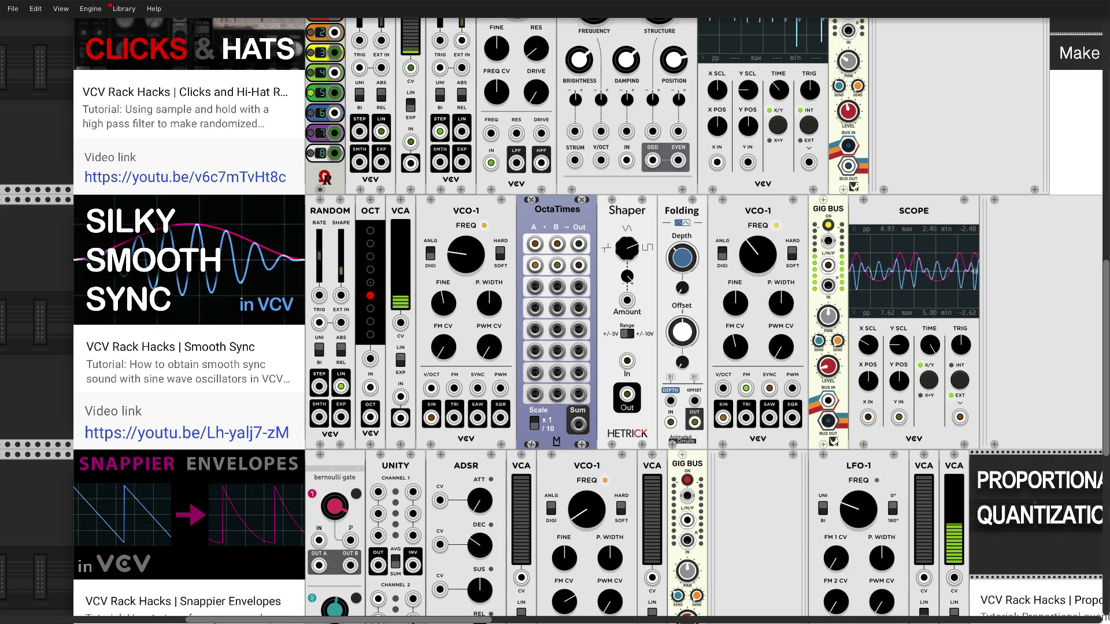
left_click_drag(465, 254, 471, 258)
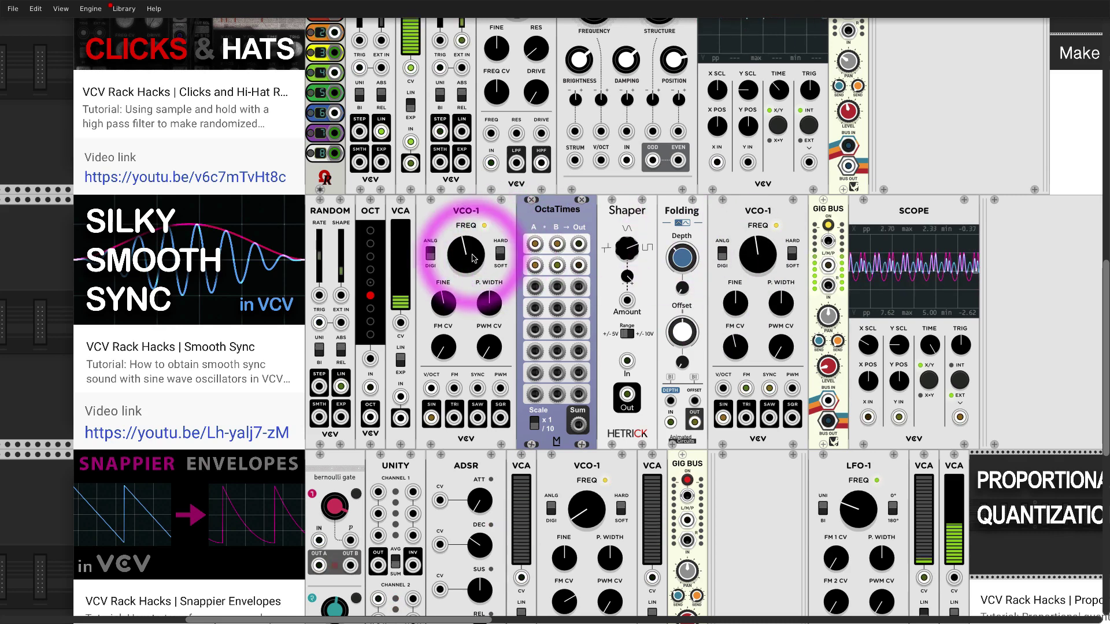
left_click_drag(757, 255, 758, 295)
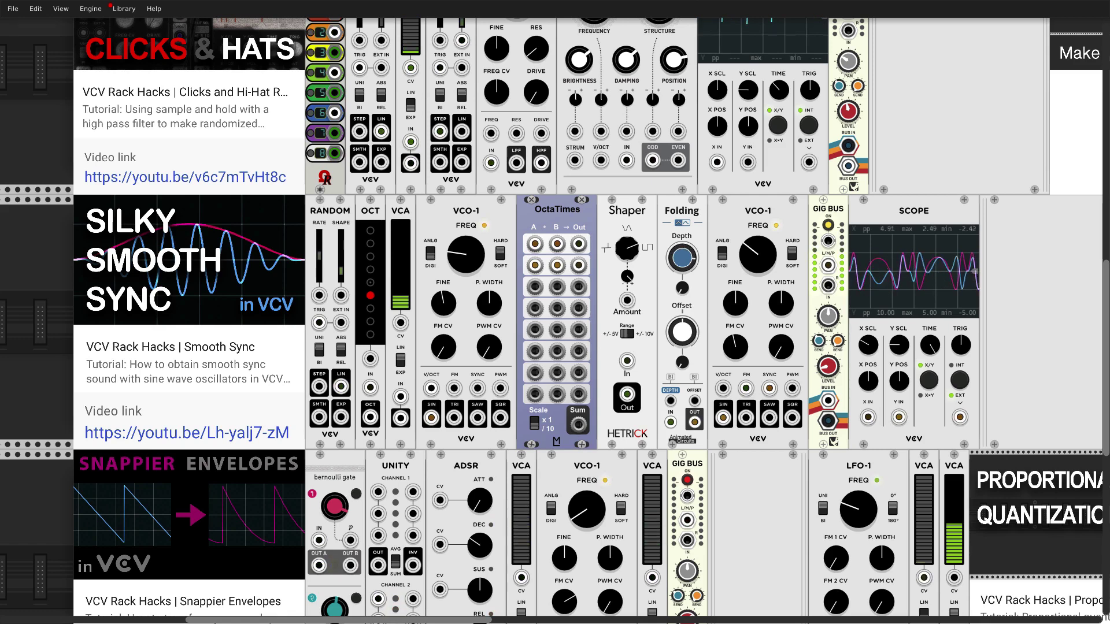
mouse_move(627, 249)
left_mouse_down()
mouse_move(627, 260)
mouse_move(629, 250)
left_mouse_up()
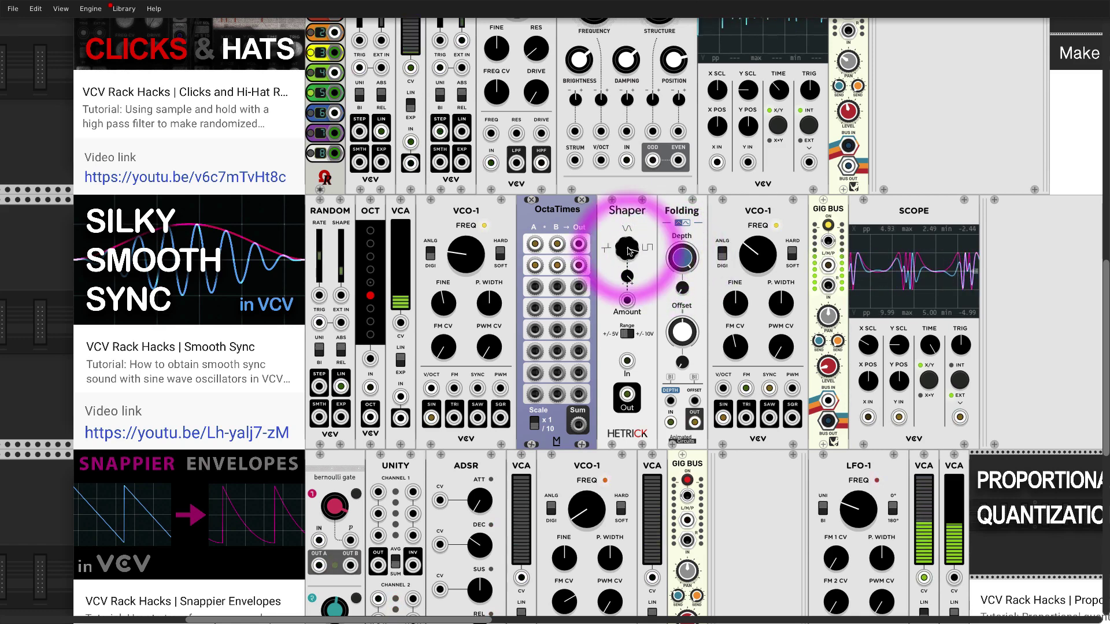
scroll(628, 250, "down", 1)
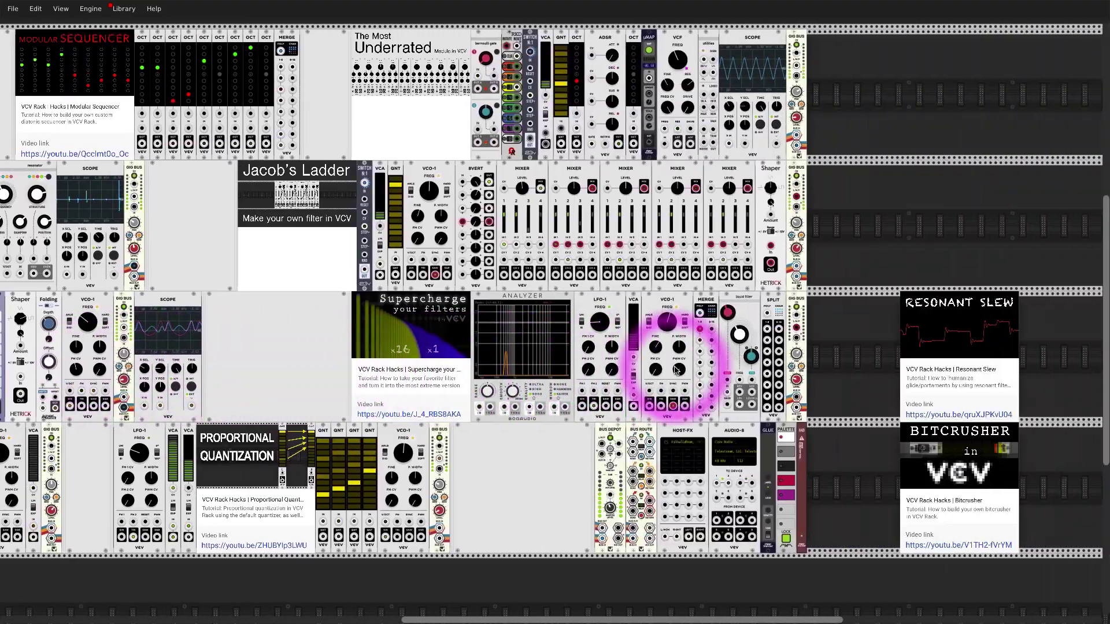
Scroll the canvas up to the Supercharge your filters row with its analyzer
scroll(675, 370, "up", 5)
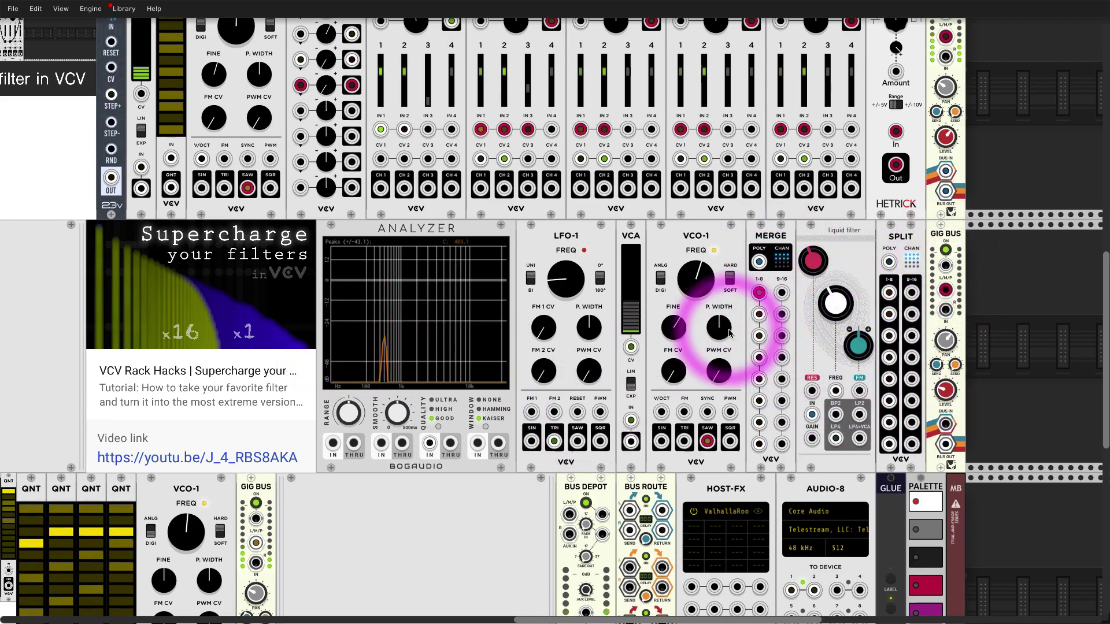
Zoom in on the Proportional Quantization QNT modules and turn the GIG BUS channel on
scroll(728, 327, "down", 3)
scroll(730, 333, "left", 10)
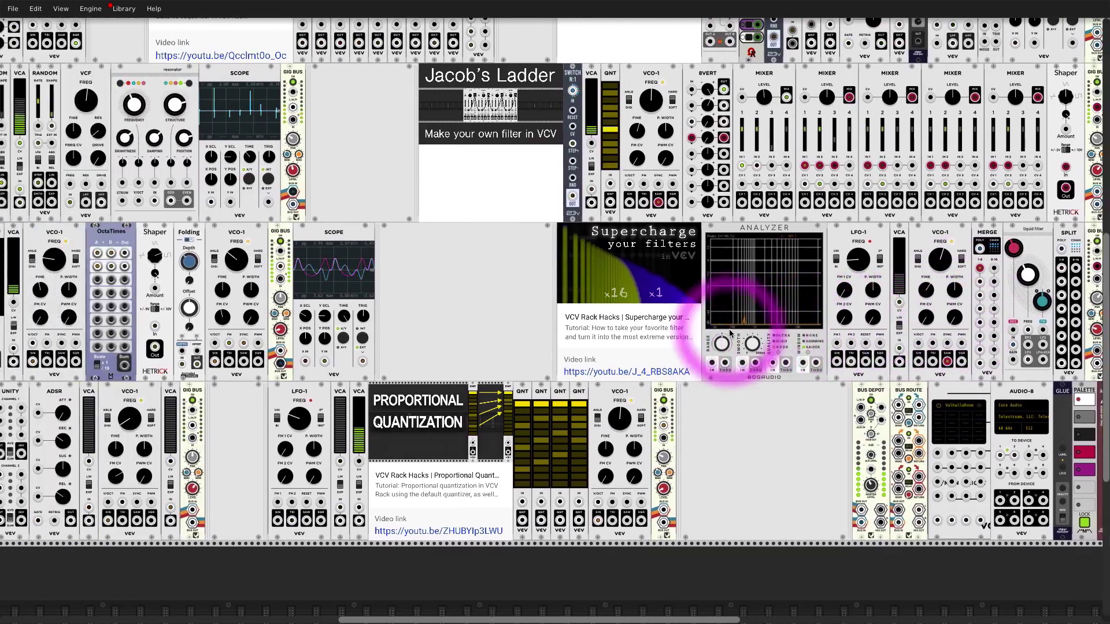
scroll(729, 328, "left", 3)
scroll(718, 322, "up", 2)
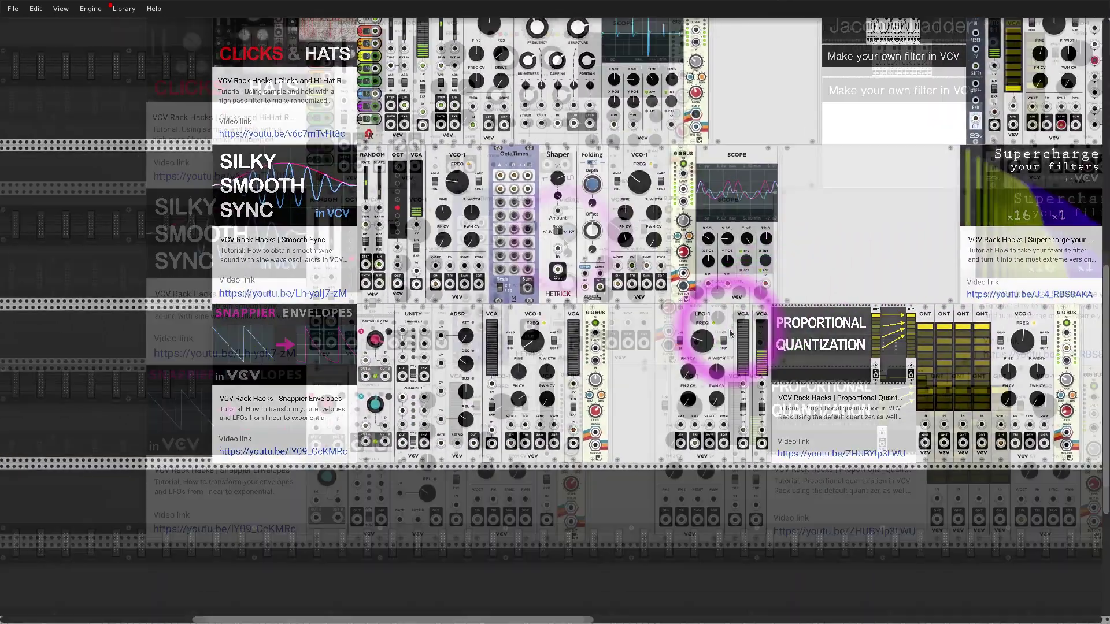
scroll(517, 268, "up", 2)
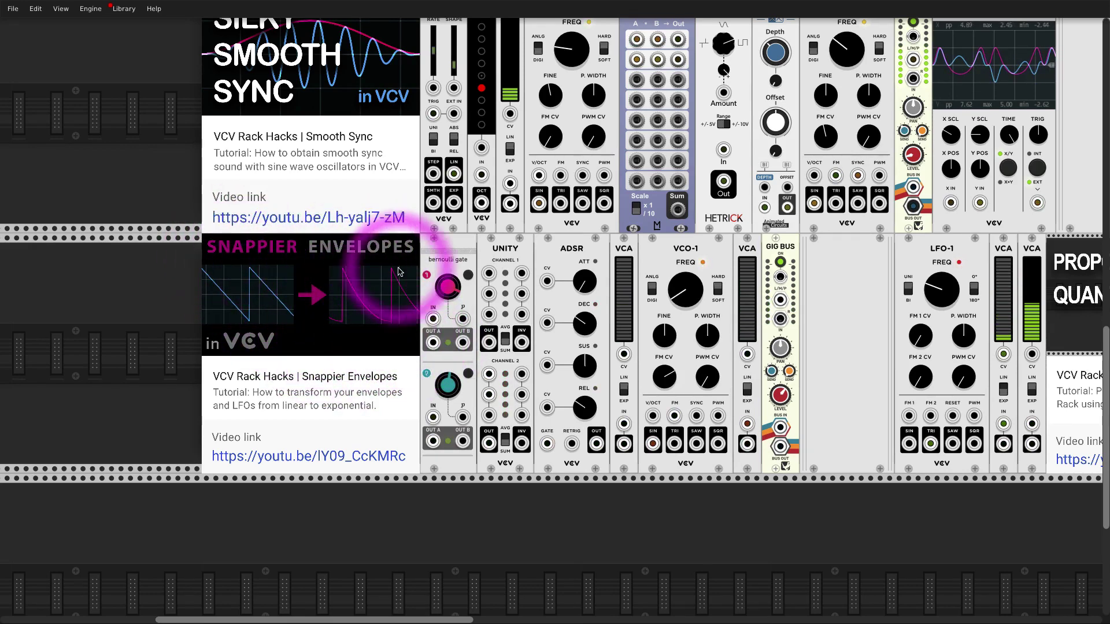
scroll(509, 306, "right", 1)
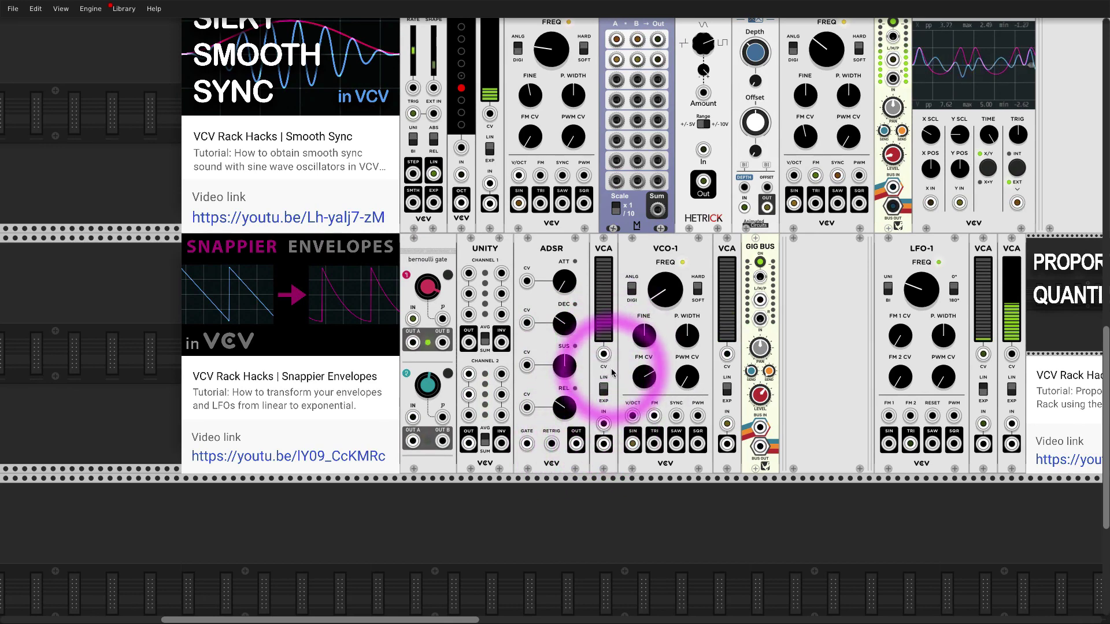
scroll(602, 384, "right", 1)
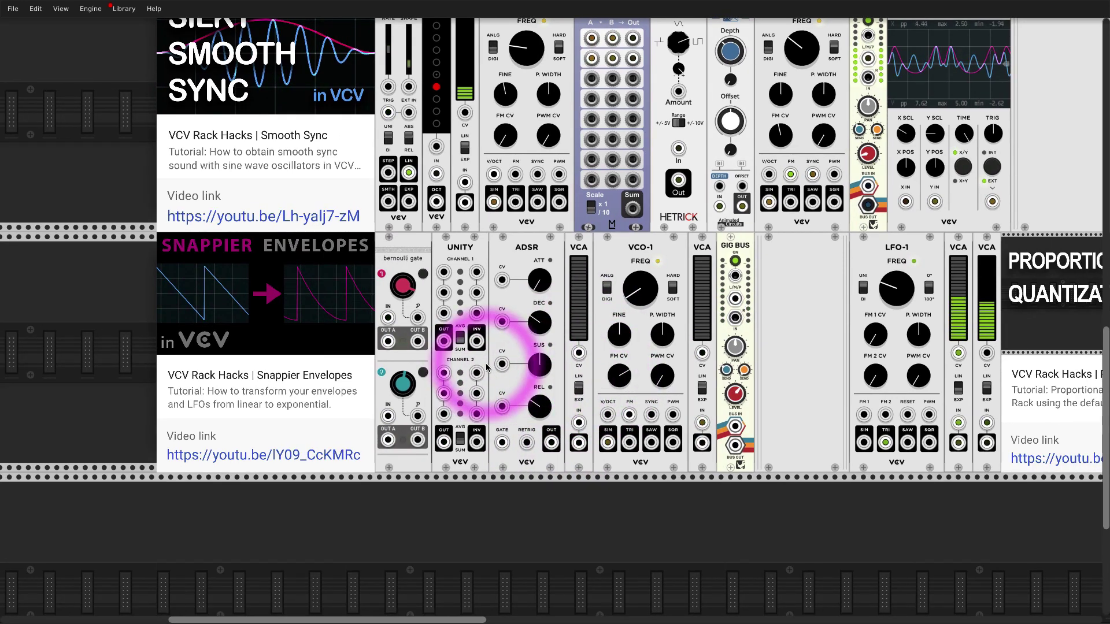
scroll(358, 337, "right", 10)
scroll(354, 339, "right", 8)
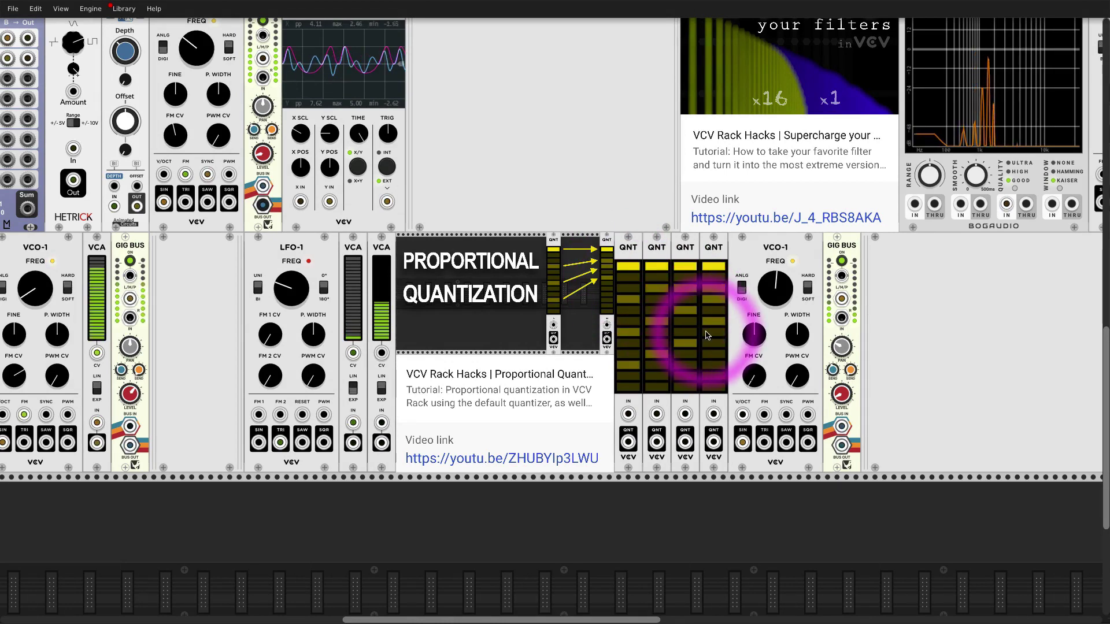
scroll(713, 322, "up", 2)
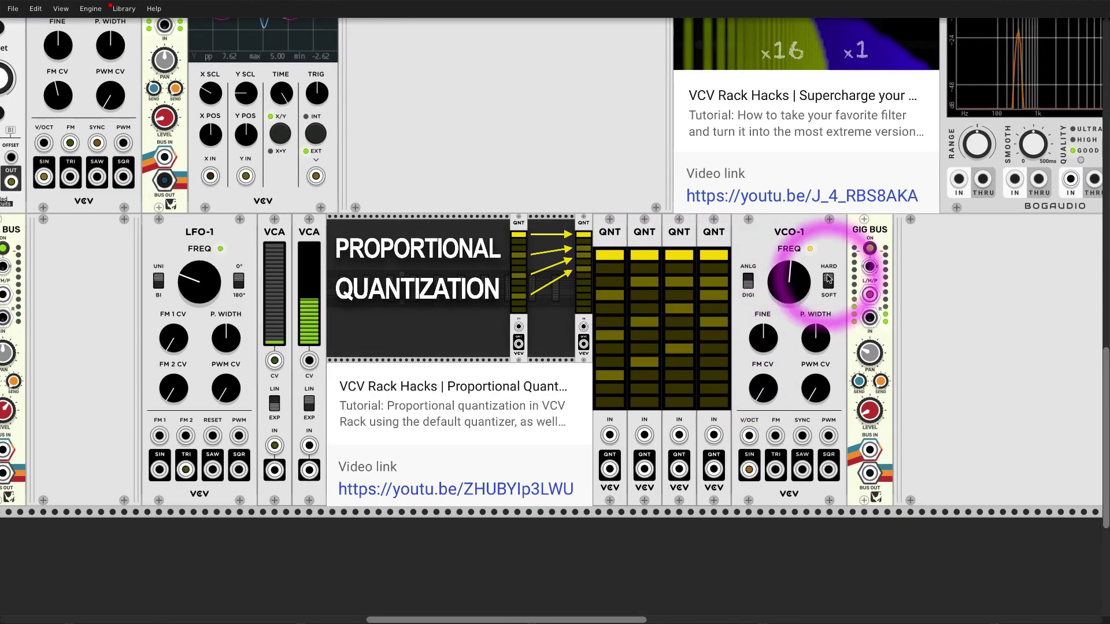
left_click(871, 250)
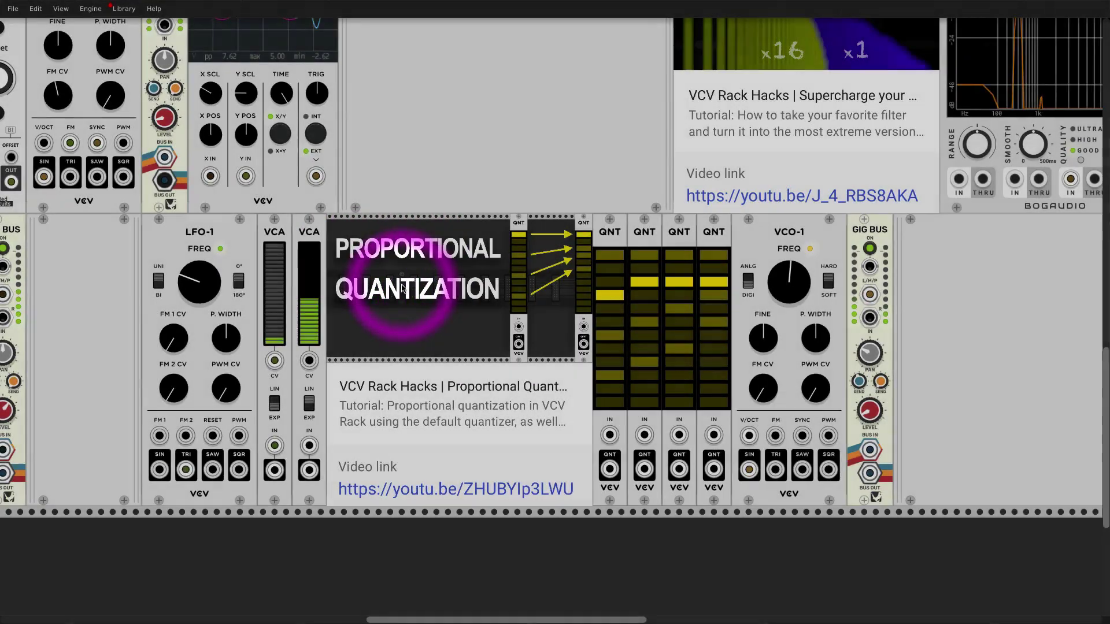
Pan past the Resonant Slew and Bitcrusher cards, then switch to the Bitcrusher.vcv patch
scroll(417, 276, "down", 3)
scroll(416, 289, "down", 5)
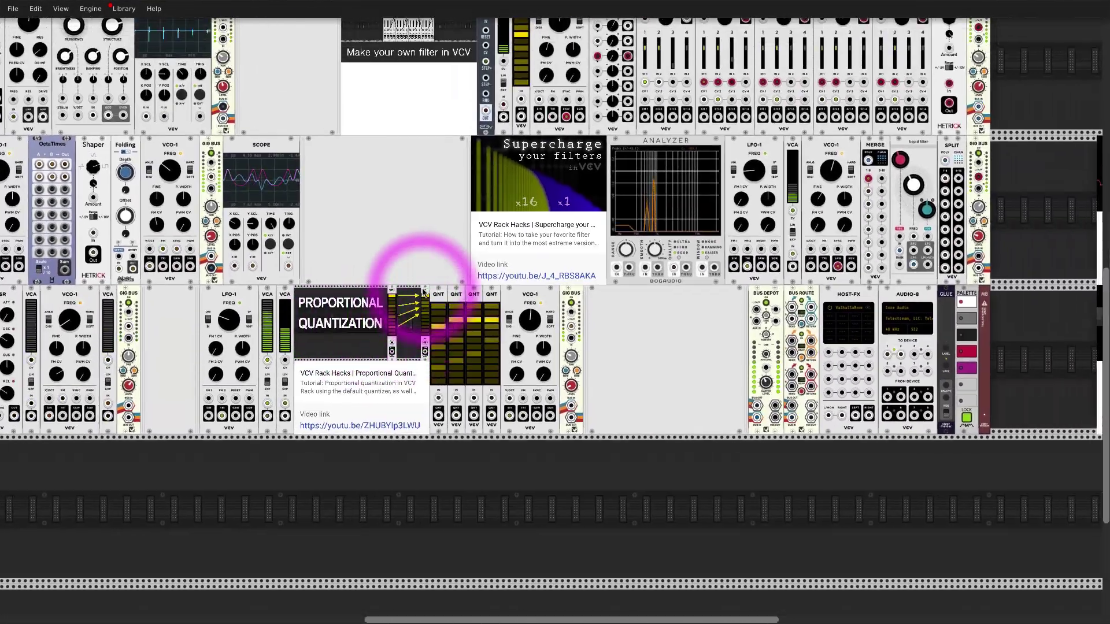
scroll(424, 291, "up", 2)
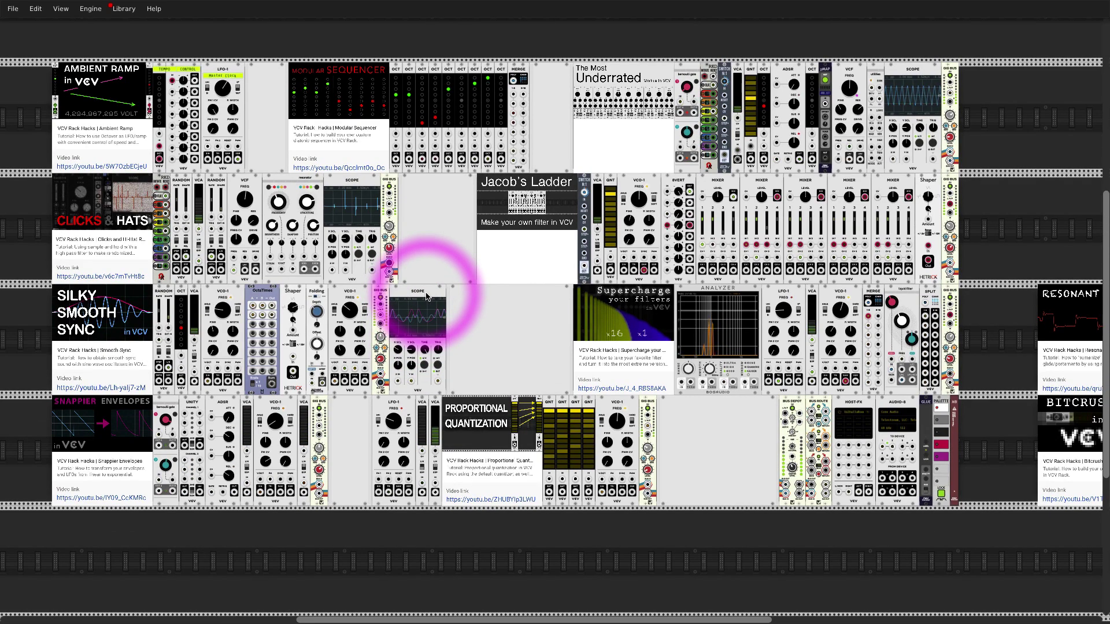
scroll(423, 300, "right", 8)
scroll(607, 285, "up", 3)
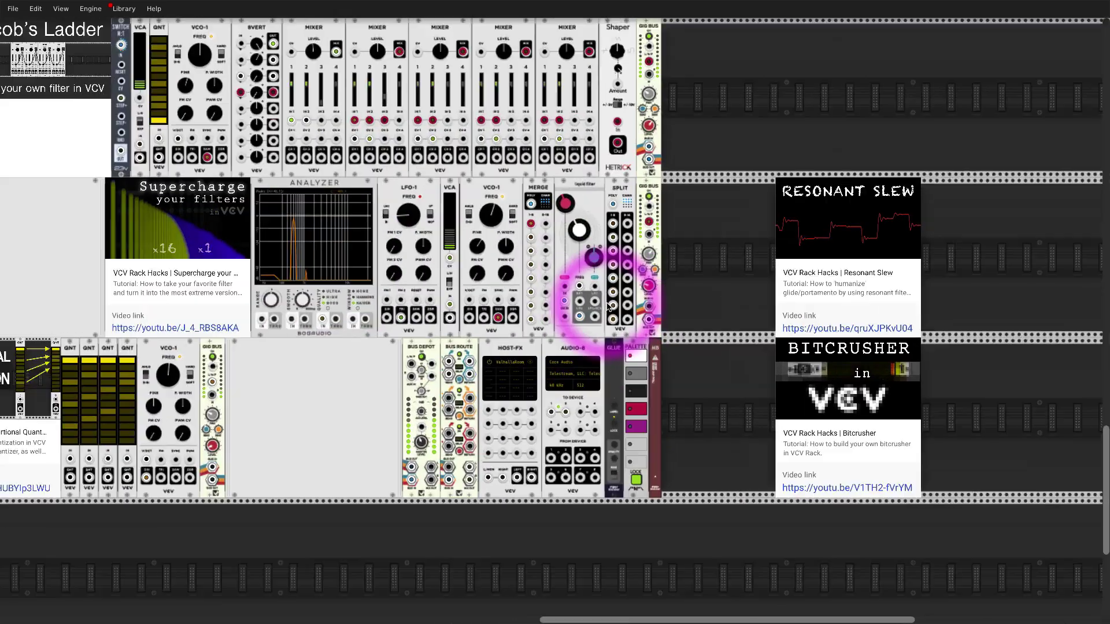
left_click_drag(889, 208, 682, 204)
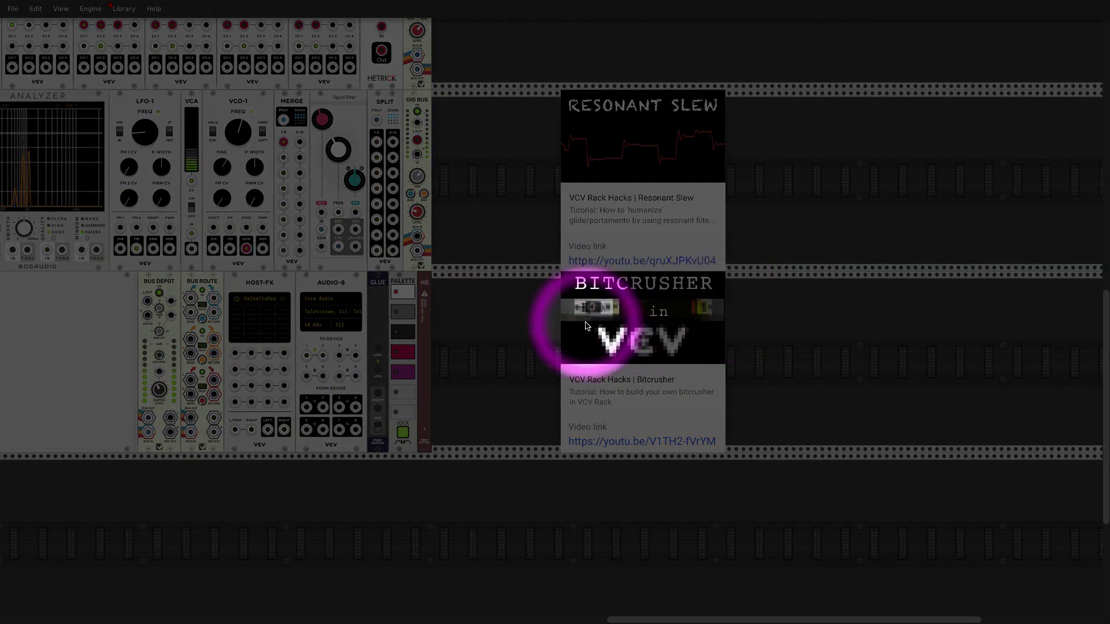
scroll(587, 326, "up", 3)
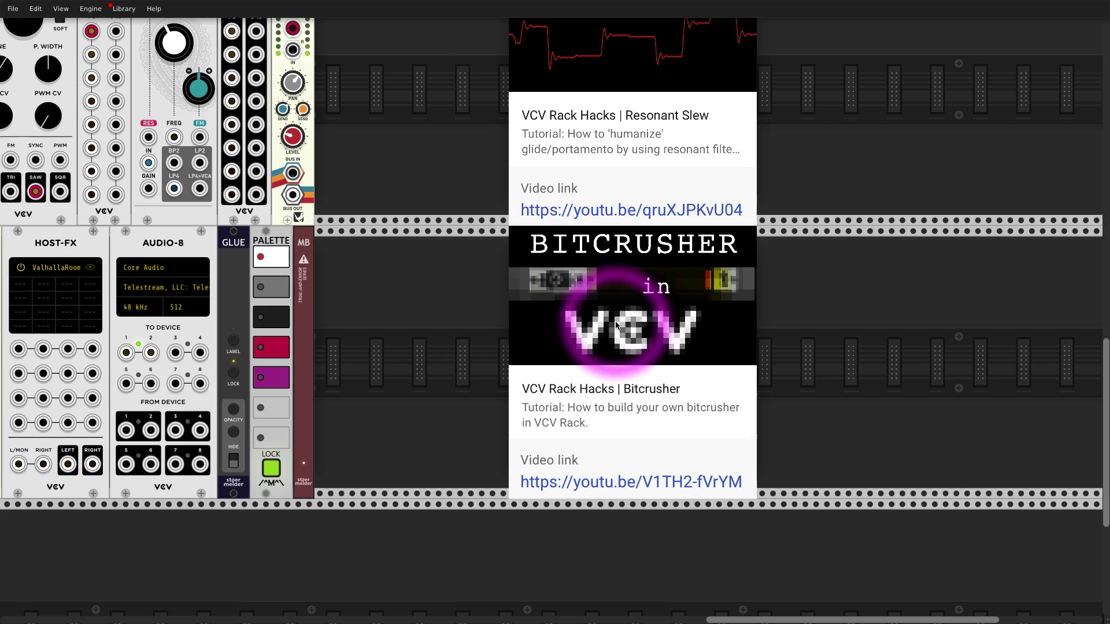
scroll(616, 325, "down", 2)
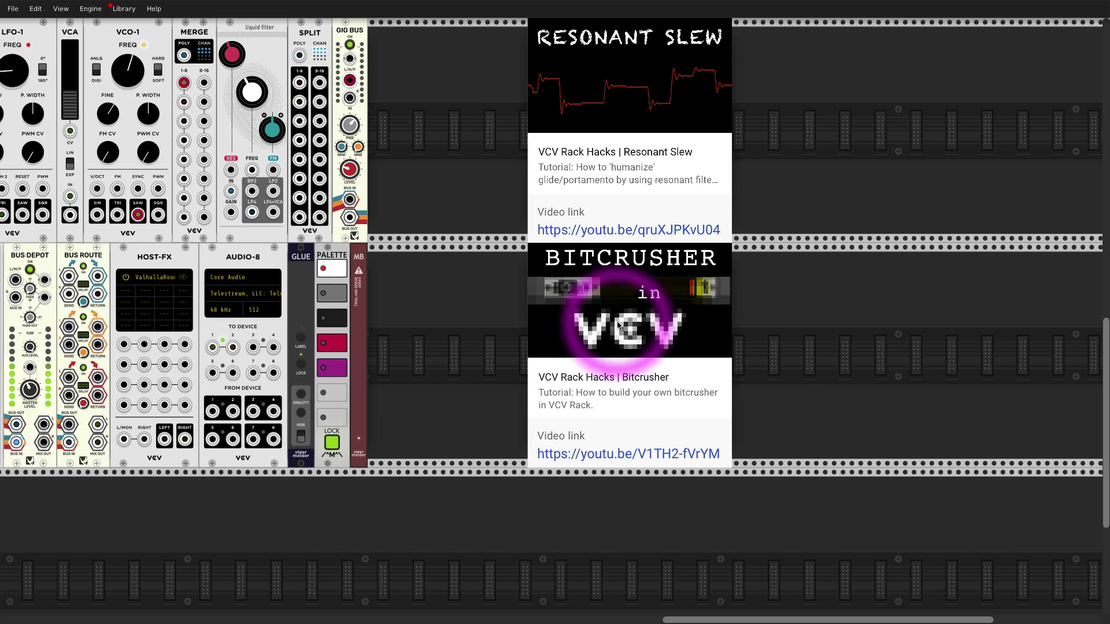
scroll(620, 325, "down", 2)
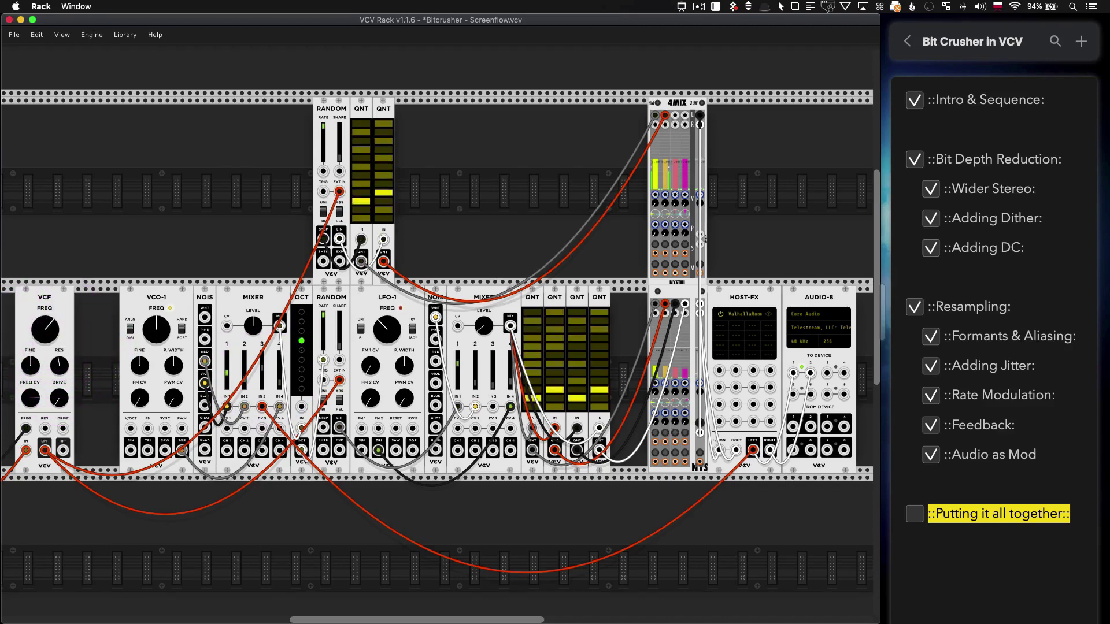
Lower the VCF cutoff in stages and pull down the mixer's channel 3 and 1 levels
left_click_drag(47, 324, 46, 332)
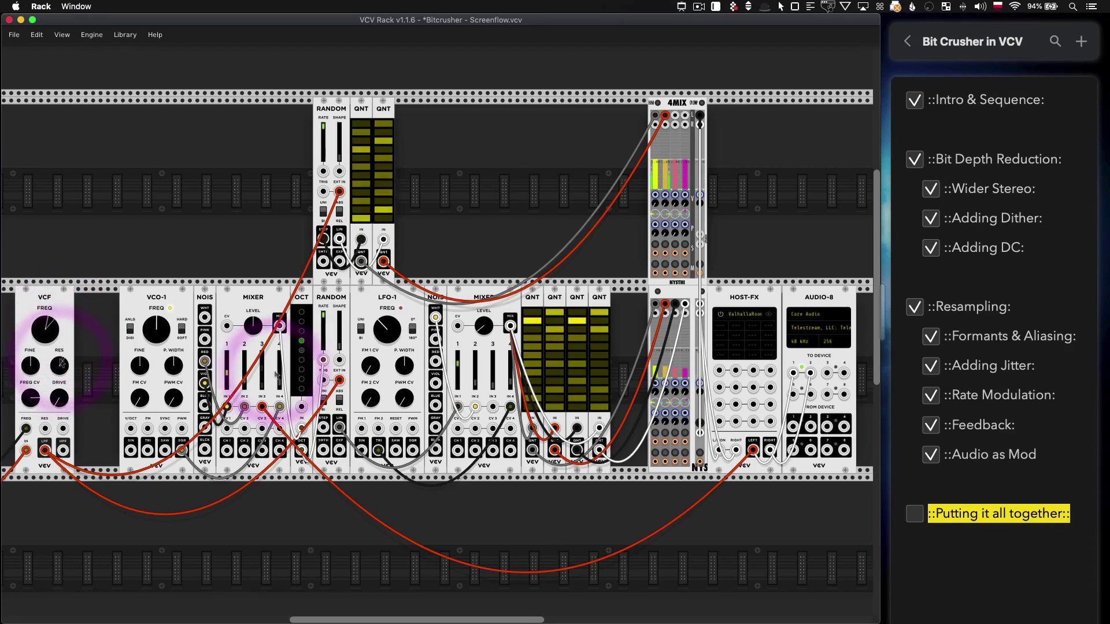
left_click_drag(261, 364, 262, 381)
left_click(233, 383)
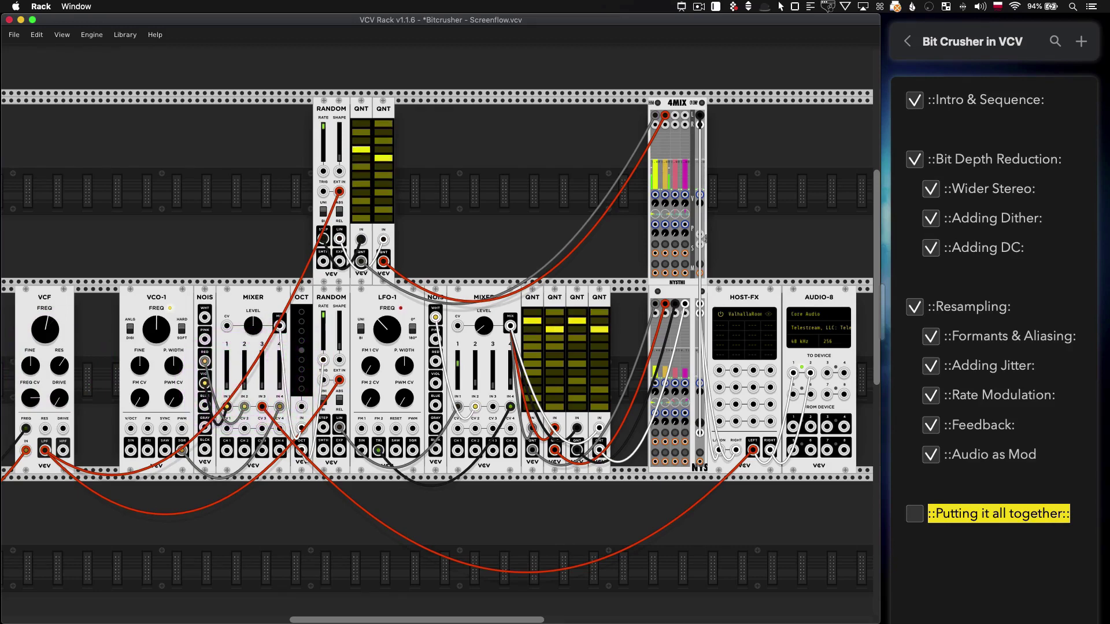
left_click_drag(45, 328, 46, 340)
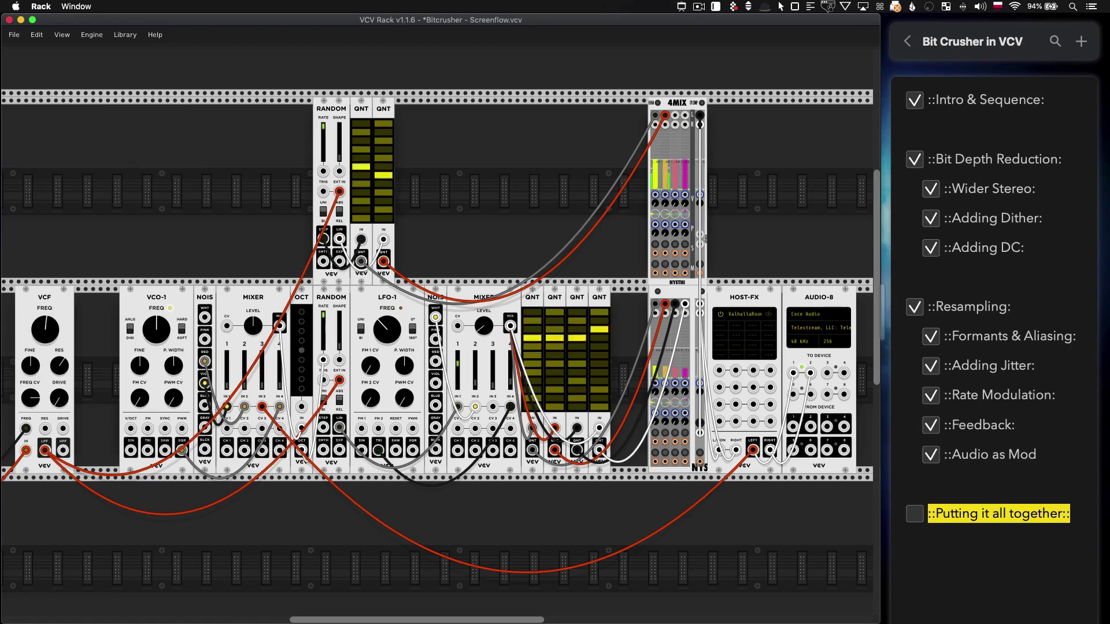
mouse_move(45, 340)
left_mouse_down()
mouse_move(45, 357)
mouse_move(45, 334)
left_mouse_up()
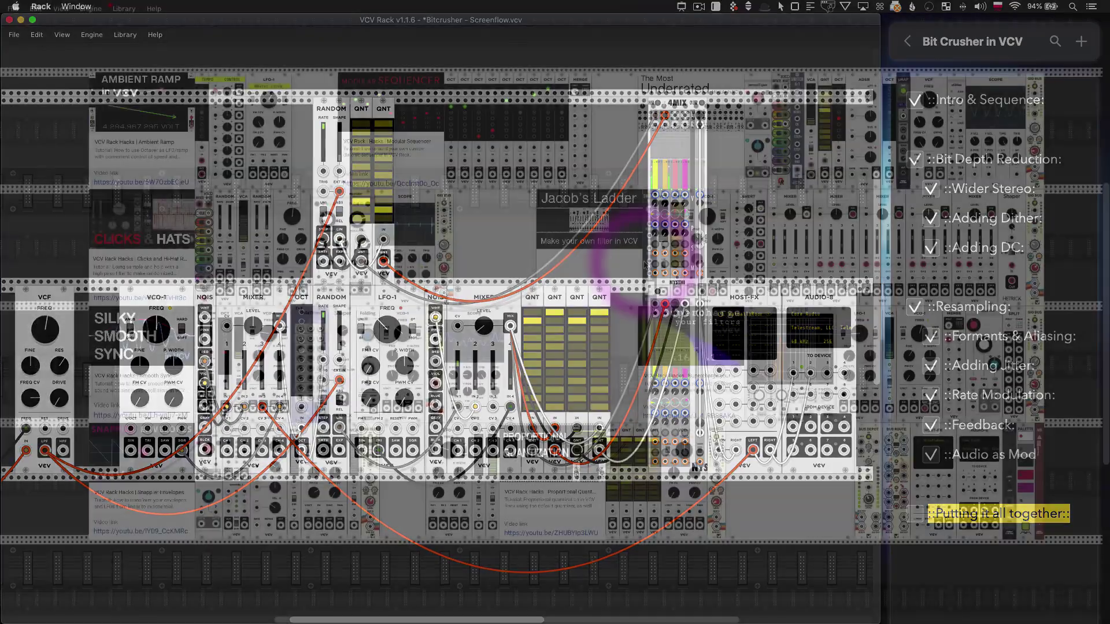